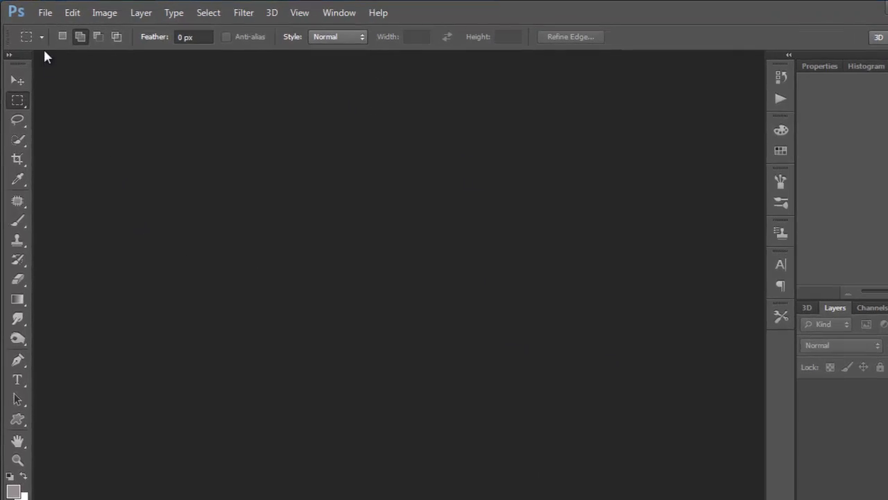
Step: Create a 1280 × 720 pixel document with a white background and fill it with a linear gradient from grey at the bottom to white
click(45, 14)
click(57, 27)
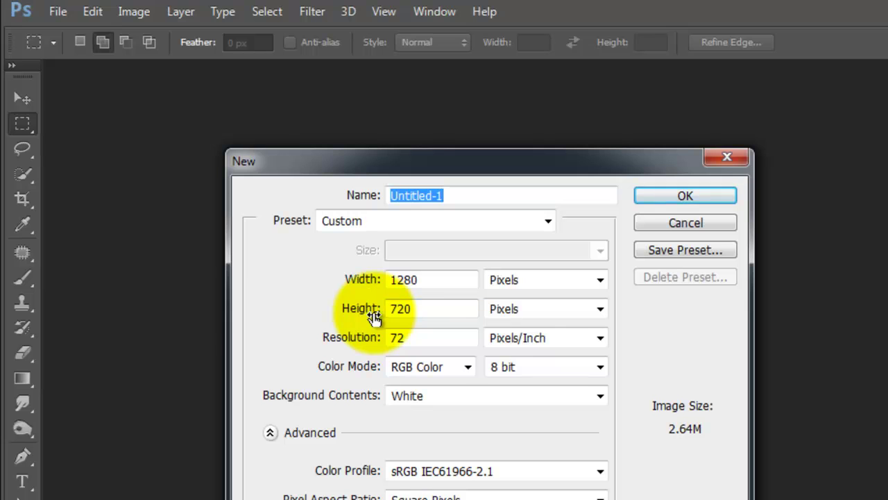
click(693, 200)
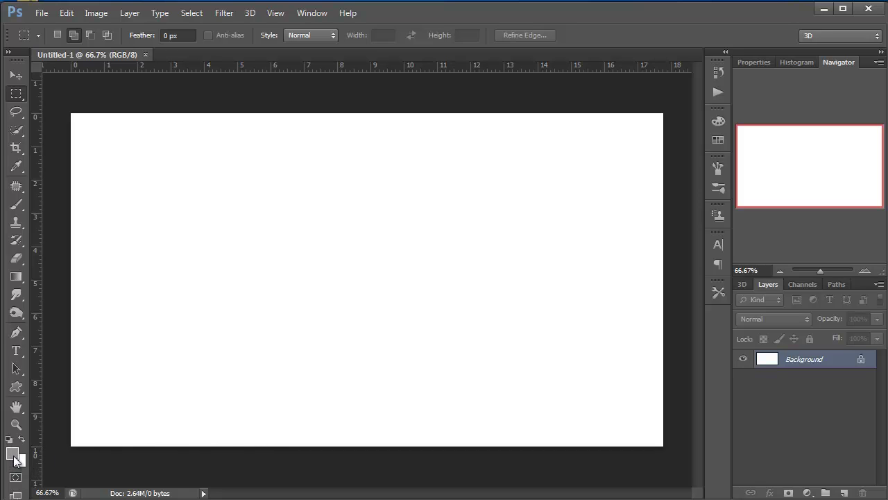
click(17, 276)
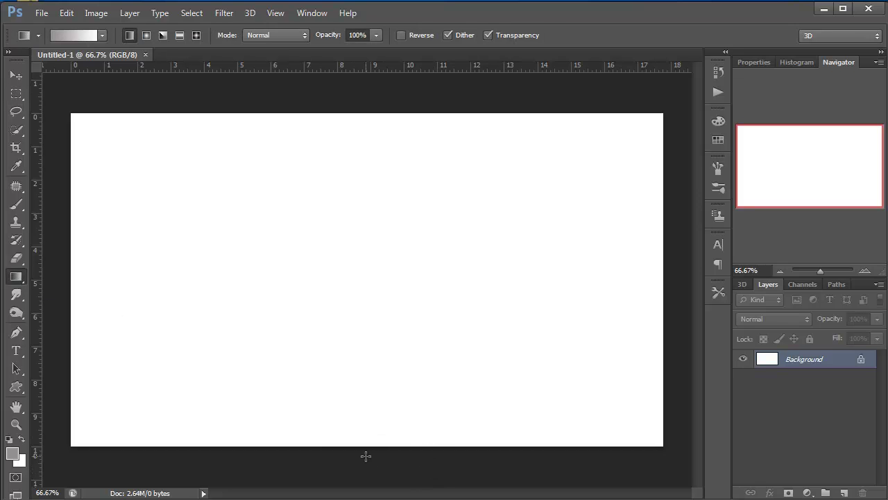
drag(364, 454, 375, 104)
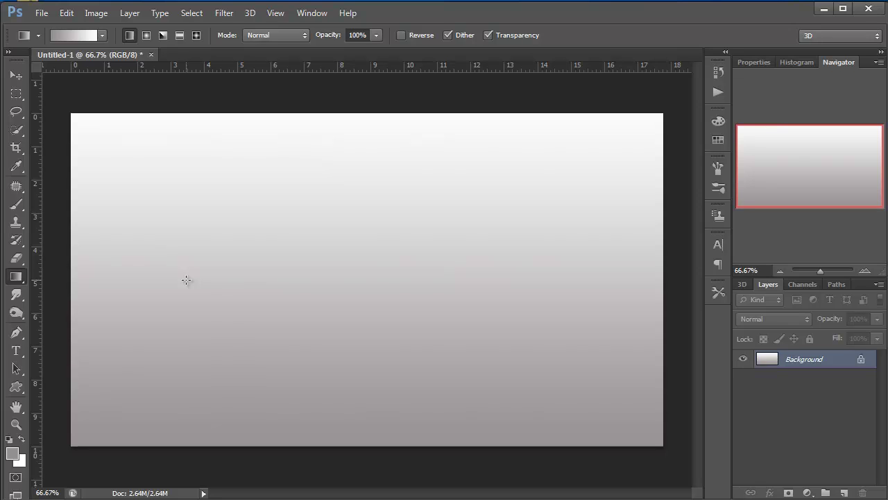
Step: Set the text colour to near-black and add the text SIMER in 172 pt Impact on the canvas
click(16, 350)
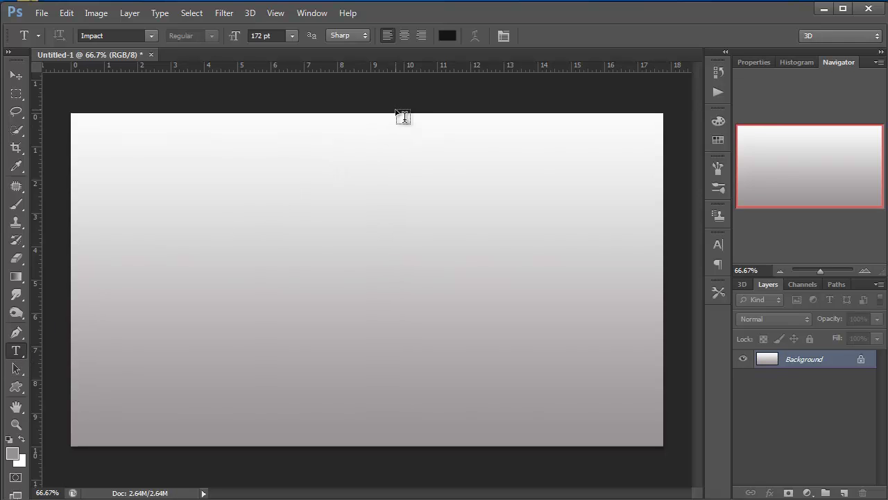
click(448, 40)
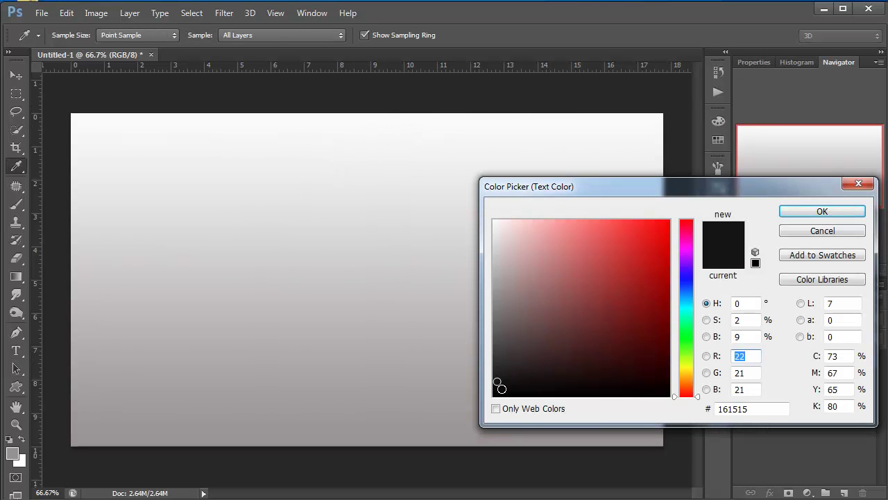
click(500, 390)
click(822, 211)
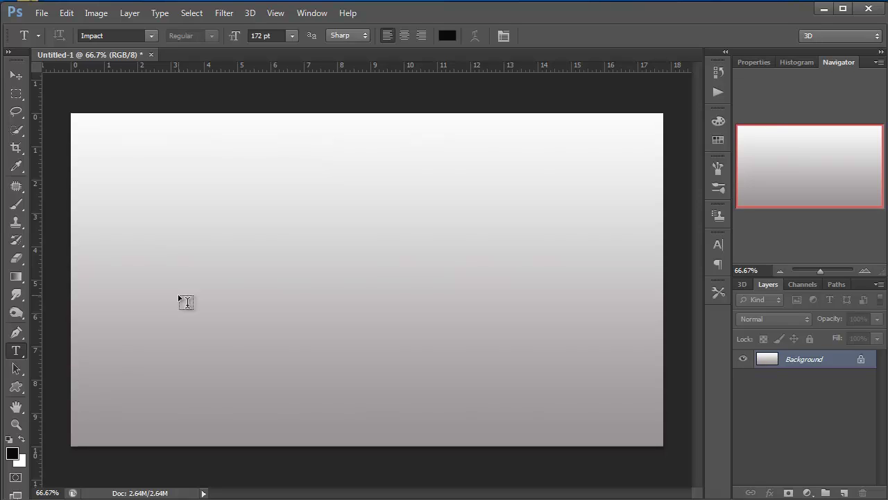
click(186, 301)
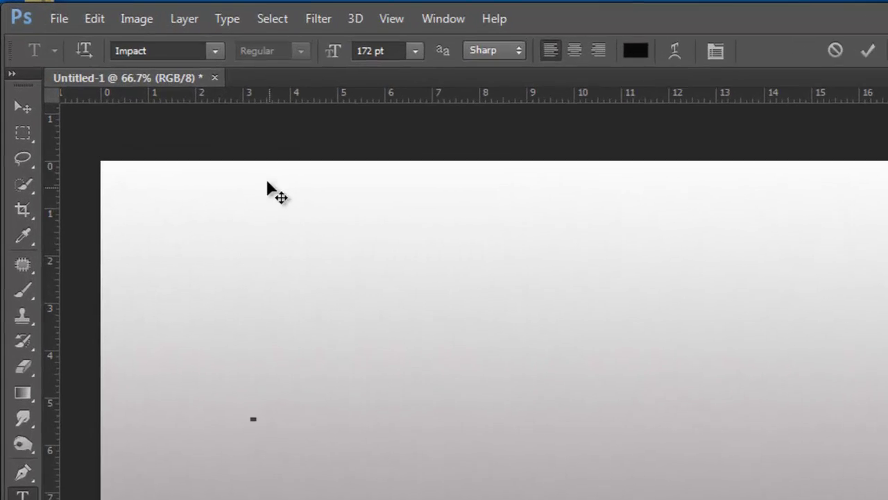
click(268, 37)
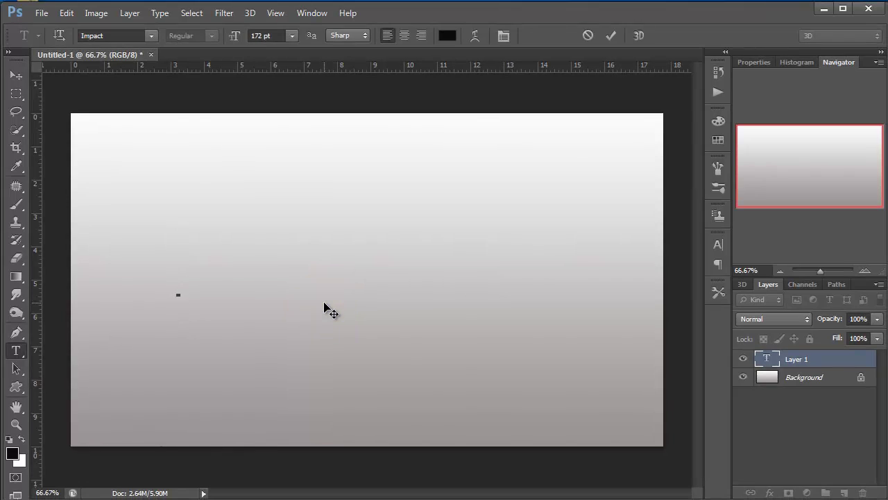
text(SIMER)
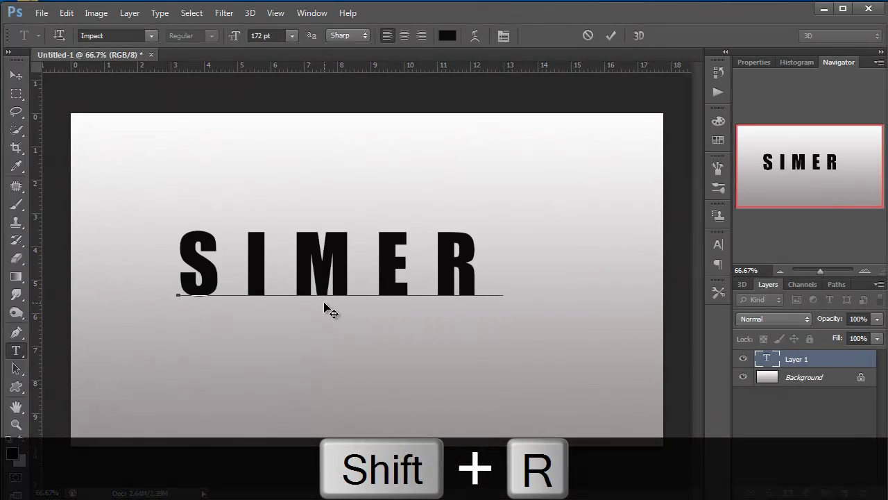
Step: Slightly tighten the letter spacing of the SIMER text and move it to the centre of the canvas
double_click(324, 308)
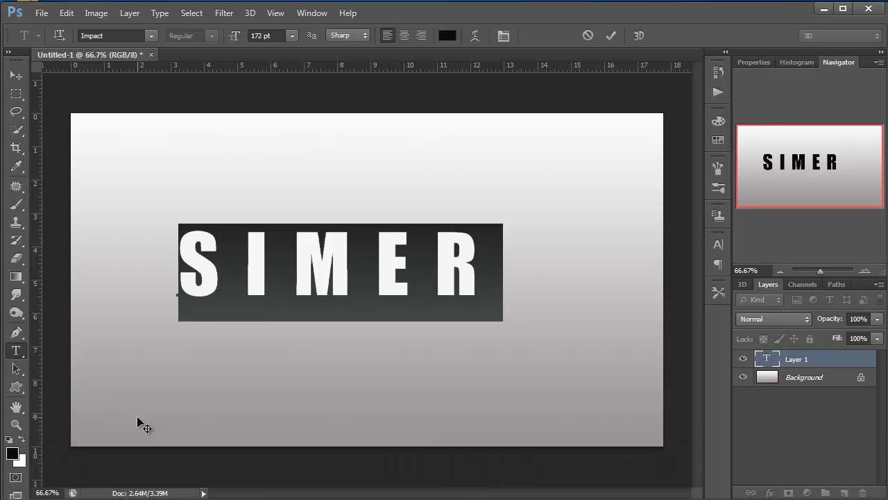
key(alt+Right)
key(alt+Right)
key(alt+Right)
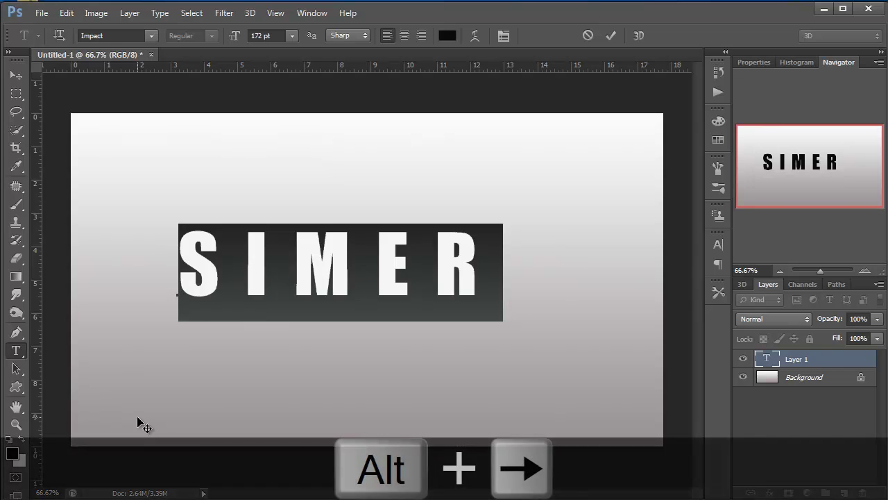
key(alt+Right)
key(alt+Right)
key(alt+Right)
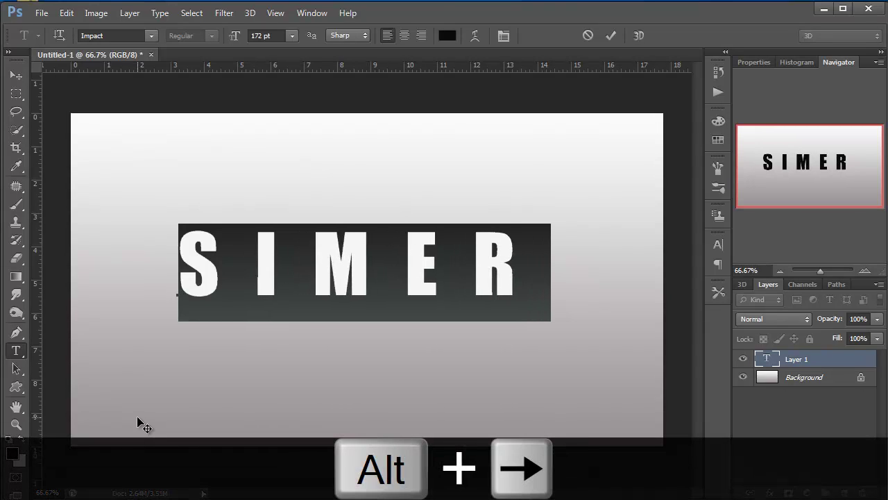
key(alt+Left)
key(alt+Left)
key(alt+Left)
key(alt+Left)
key(alt+Left)
key(alt+Left)
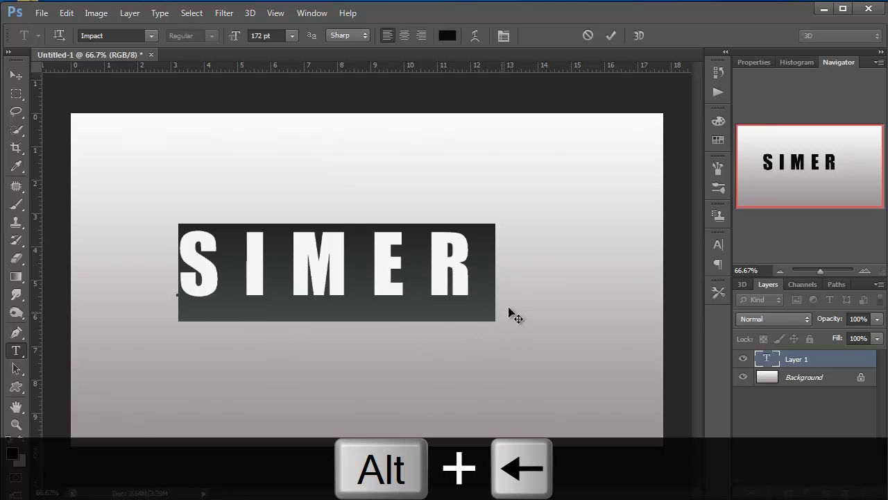
drag(508, 300, 563, 322)
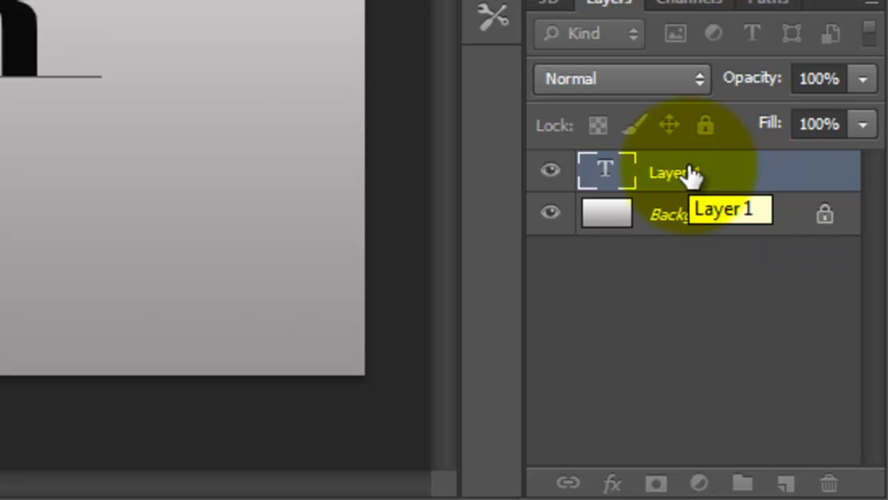
click(691, 174)
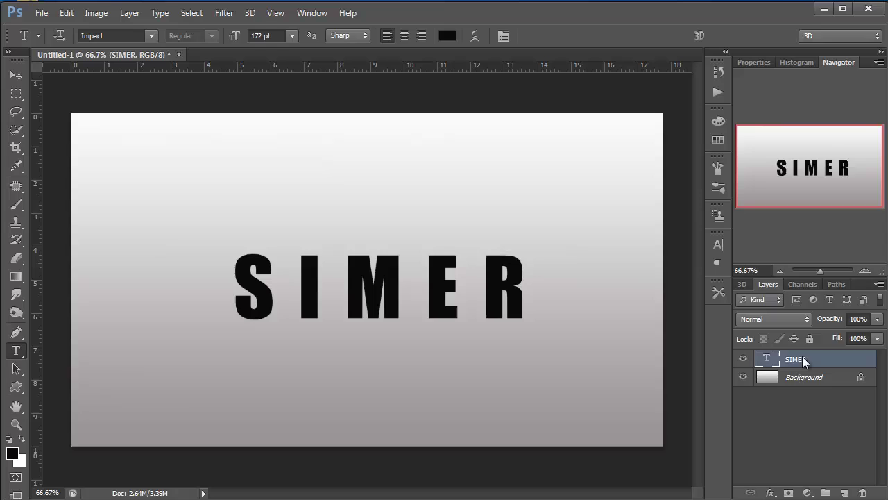
Step: Rasterize the SIMER type layer
right_click(803, 360)
right_click(794, 360)
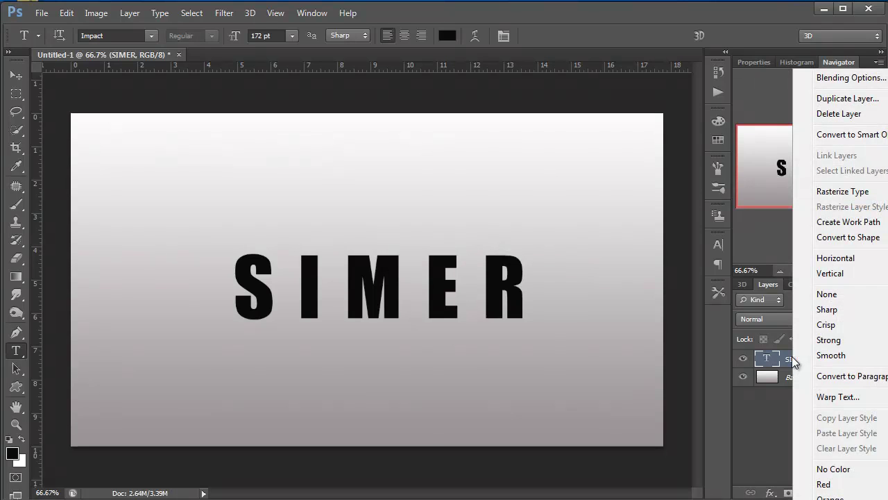
click(843, 194)
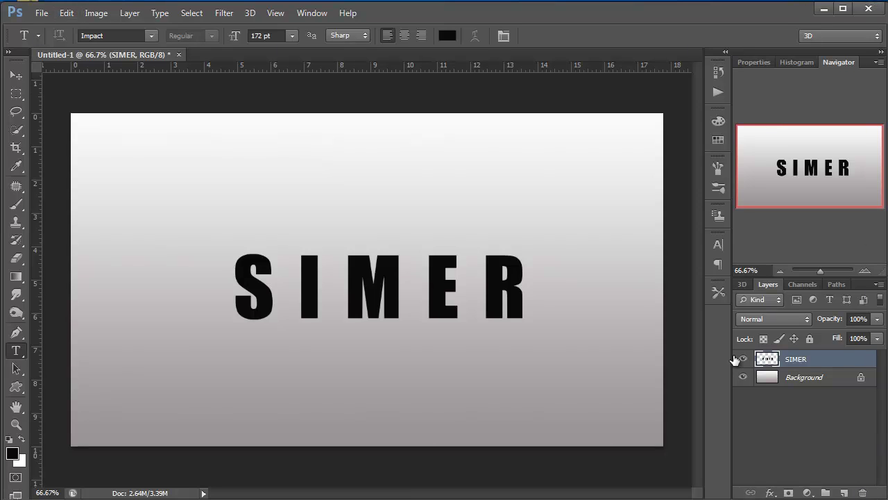
right_click(824, 359)
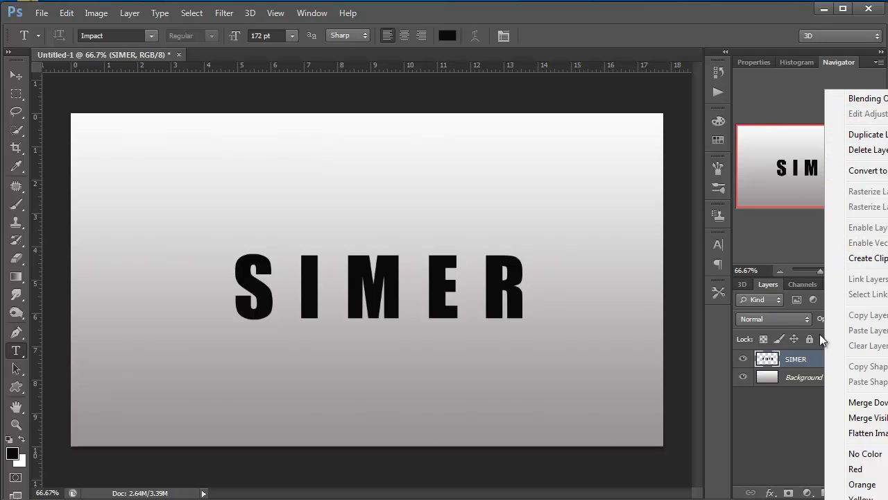
click(802, 364)
right_click(803, 363)
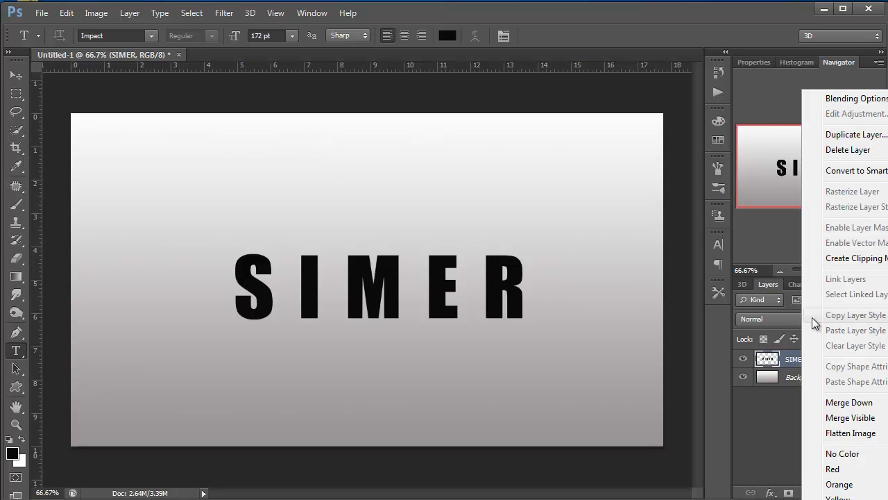
click(788, 360)
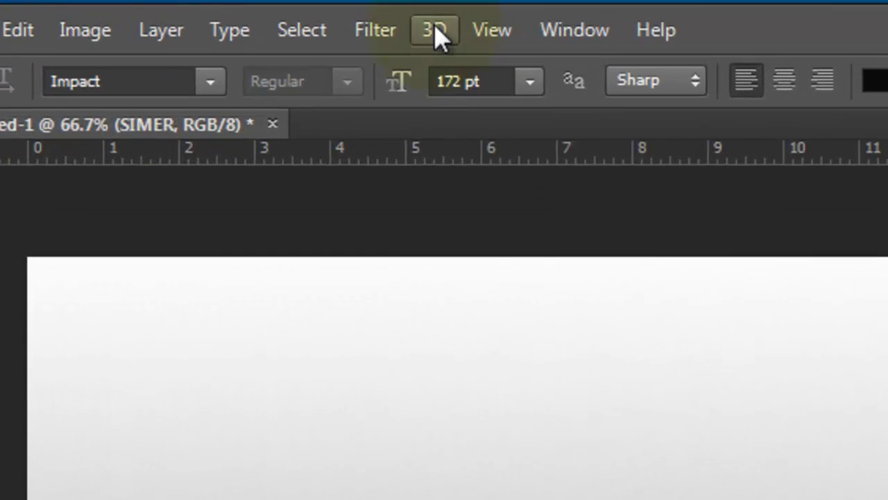
Step: Create a 3D extrusion from the SIMER layer and turn the camera so the letters are seen at an angle
click(436, 31)
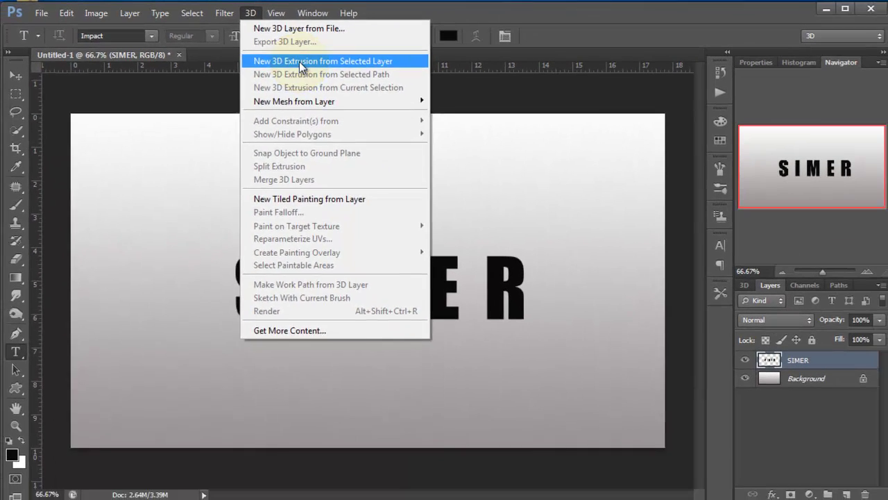
click(575, 152)
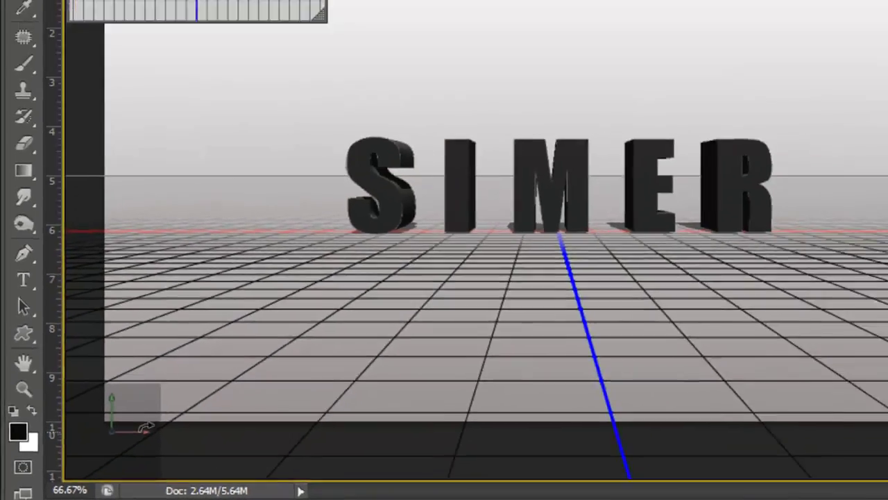
drag(271, 365, 284, 338)
mouse_move(106, 460)
mouse_down()
mouse_move(77, 451)
mouse_move(96, 445)
mouse_move(109, 456)
mouse_up()
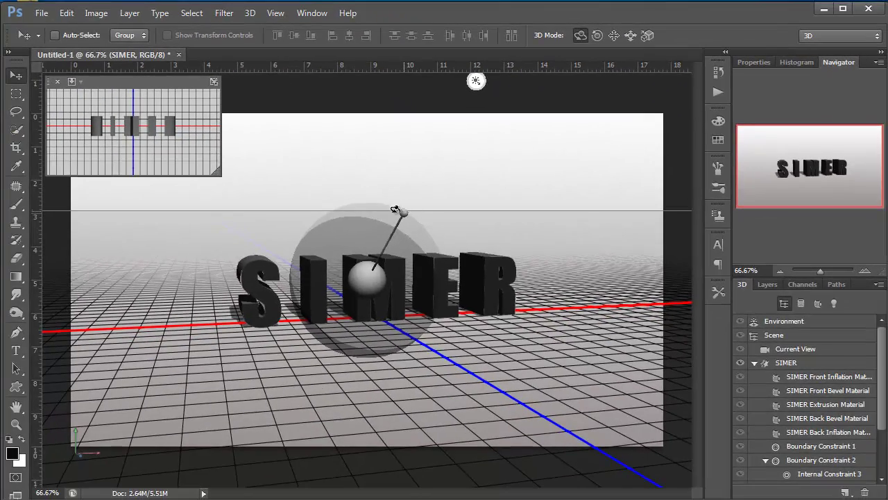
Step: Aim Infinite Light 1 so the letters' shadows fall behind them toward the left, and select that light in the scene list
drag(395, 210, 337, 215)
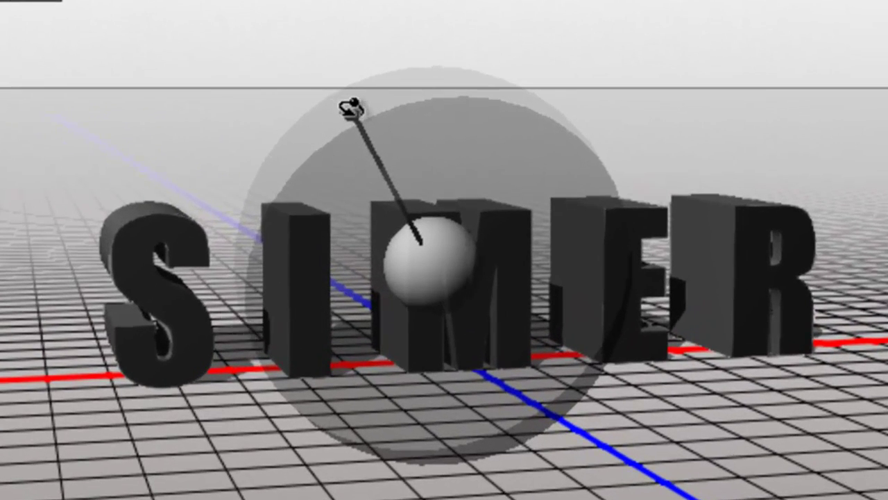
drag(351, 108, 435, 274)
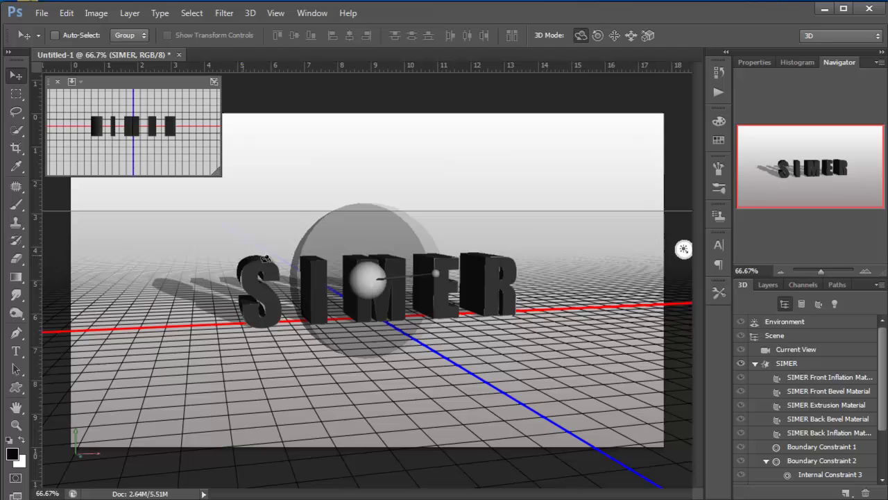
click(264, 258)
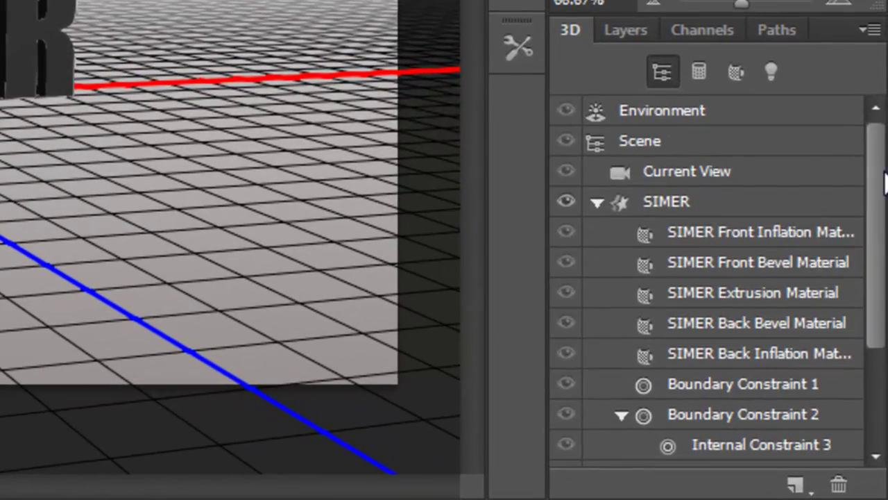
scroll(884, 183, down, 5)
click(680, 421)
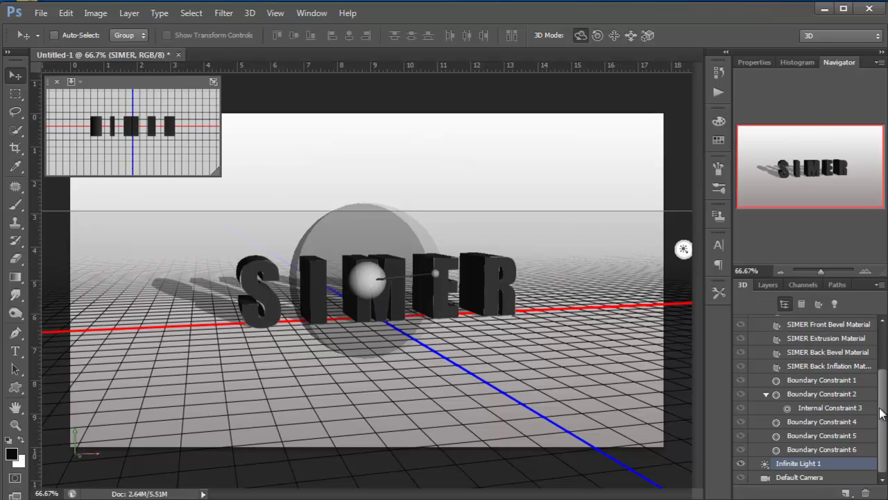
mouse_move(880, 413)
mouse_down()
mouse_move(880, 362)
mouse_move(877, 411)
mouse_up()
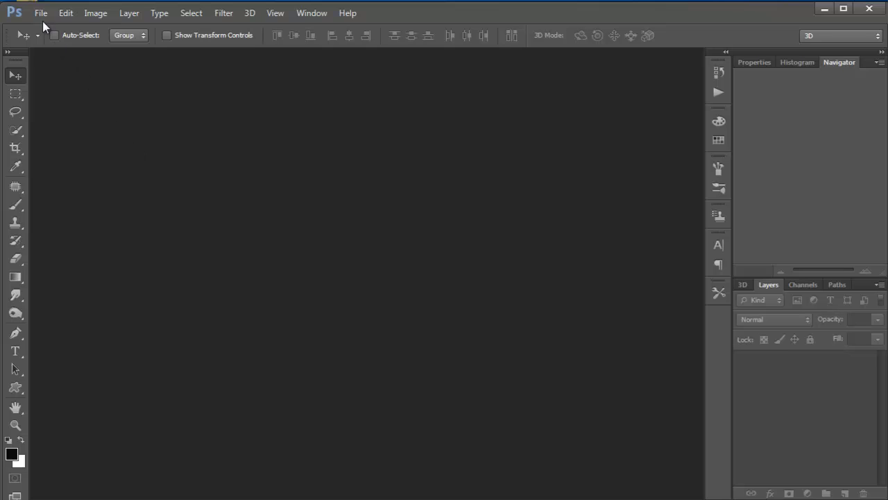
Step: Create a new 1280 × 720 pixel document at 72 pixels/inch with a white background
click(41, 17)
click(46, 29)
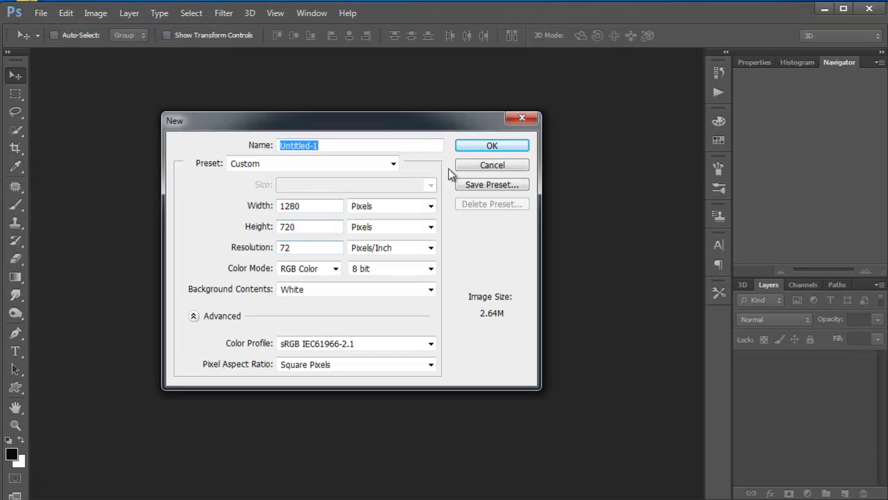
click(478, 147)
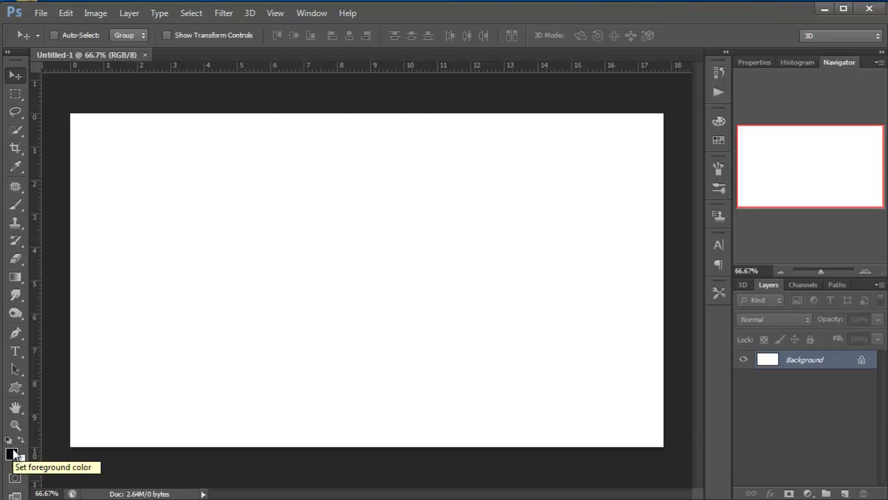
Step: Set the foreground colour to grey 978c8c and fill the background with a vertical linear gradient from grey at the bottom to white at the top
click(12, 453)
click(502, 321)
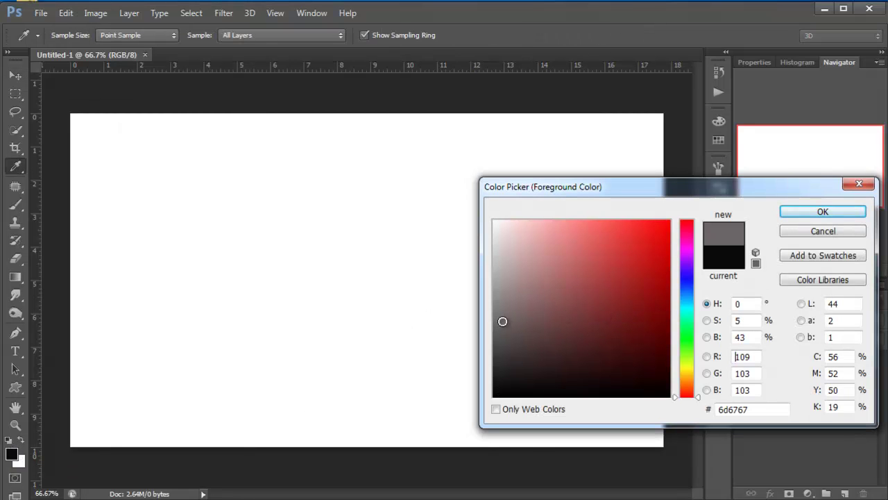
drag(504, 302, 506, 292)
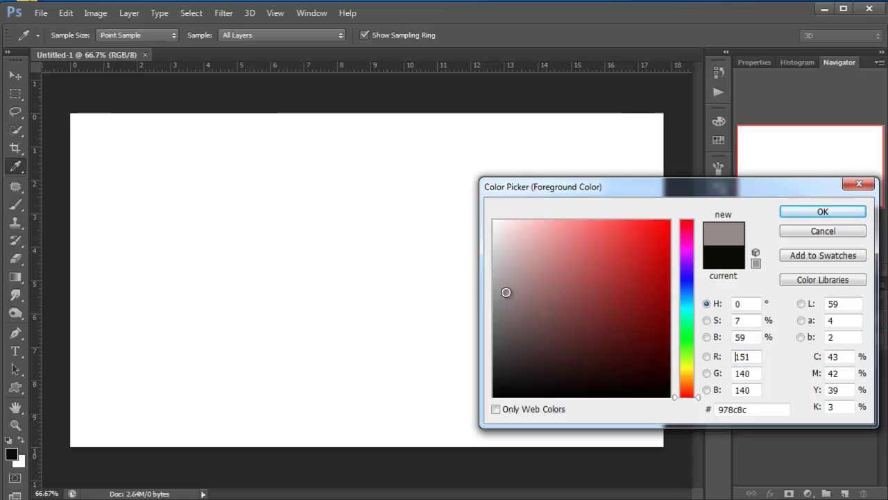
click(796, 209)
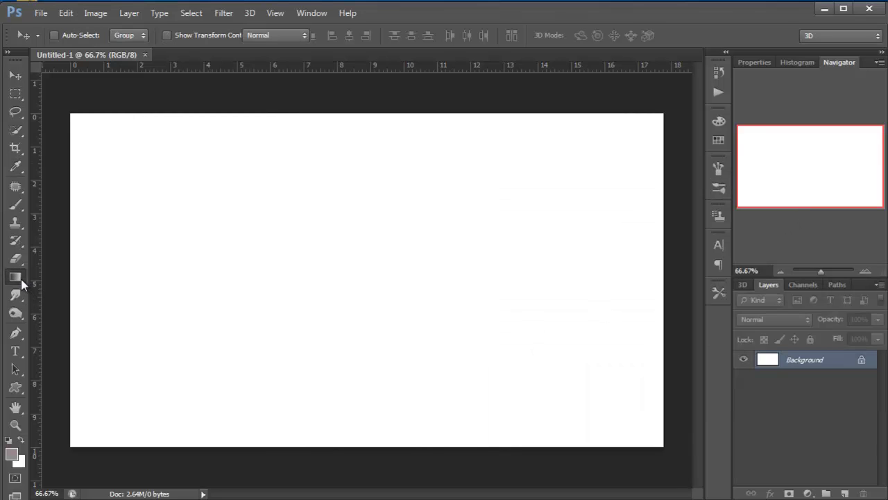
click(20, 277)
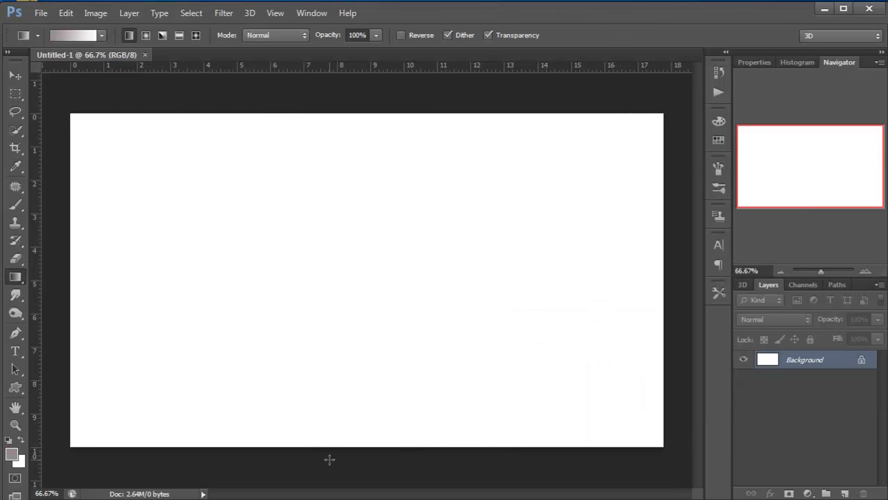
drag(340, 458, 356, 113)
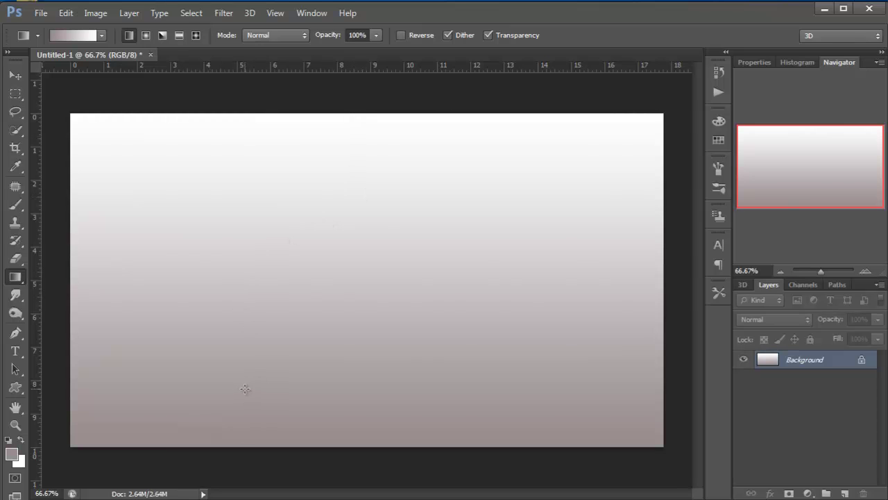
Step: Add the text SIMER in near-black Impact at 172 pt across the middle of the canvas
click(15, 351)
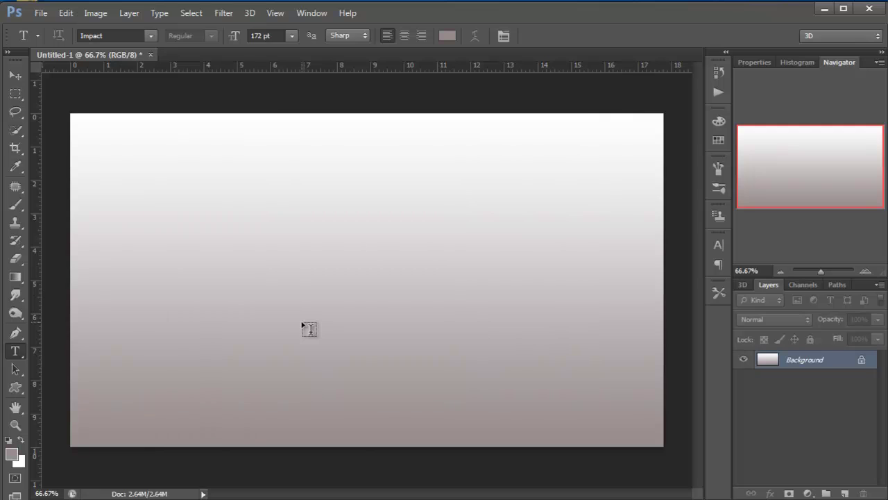
click(259, 324)
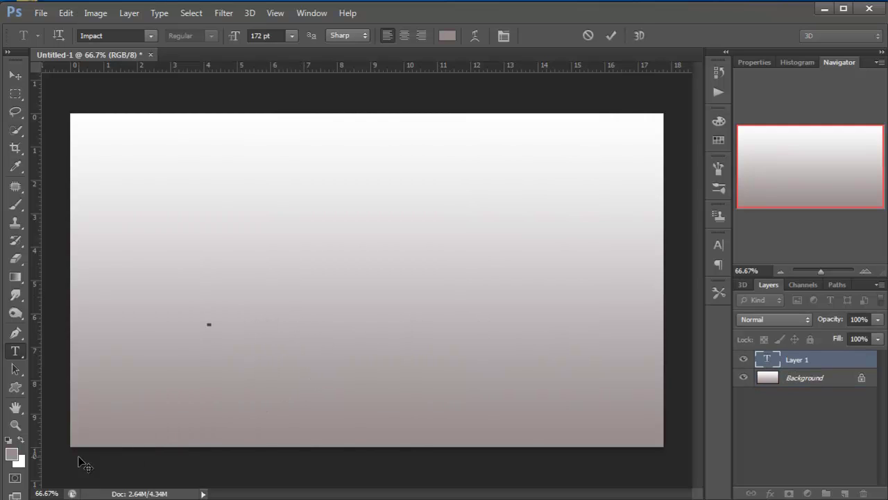
click(448, 36)
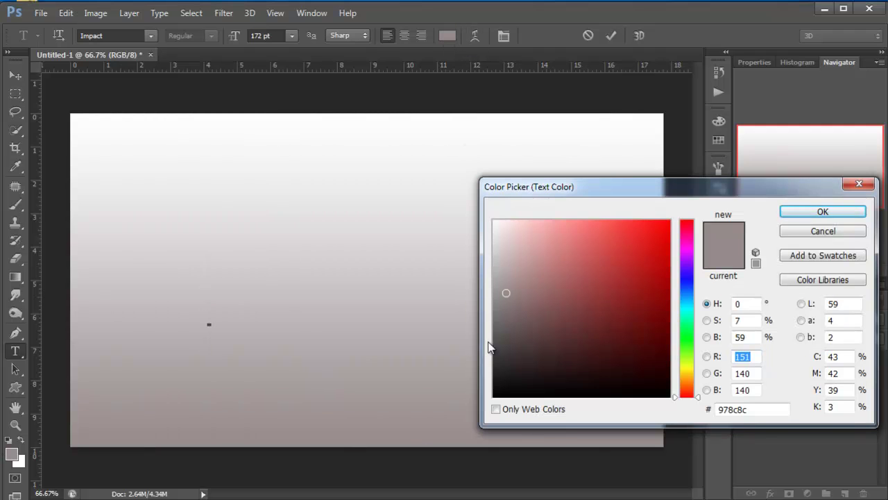
click(497, 386)
click(823, 211)
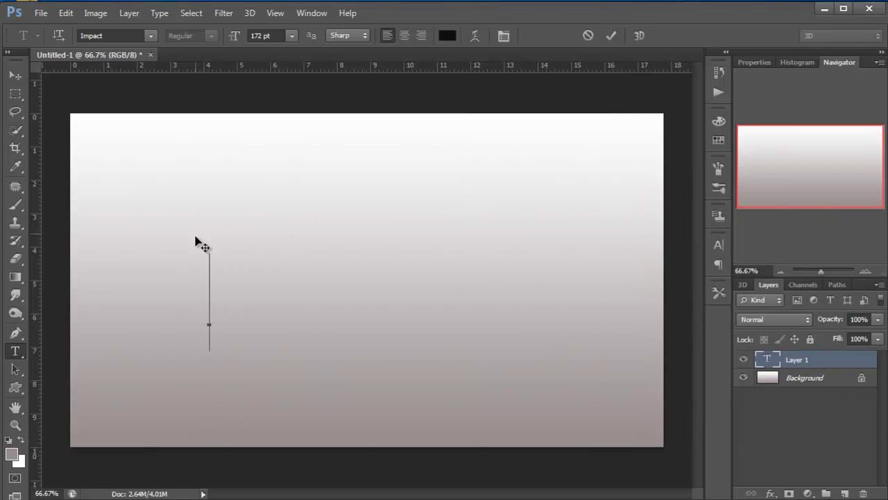
text(SIMER)
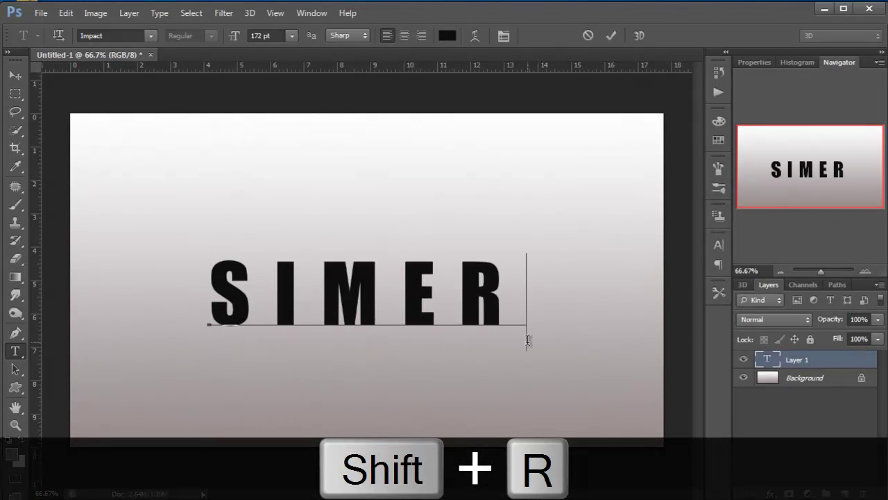
Step: Move the SIMER text toward the lower right of the canvas and tighten the spacing between its letters
drag(349, 365, 408, 418)
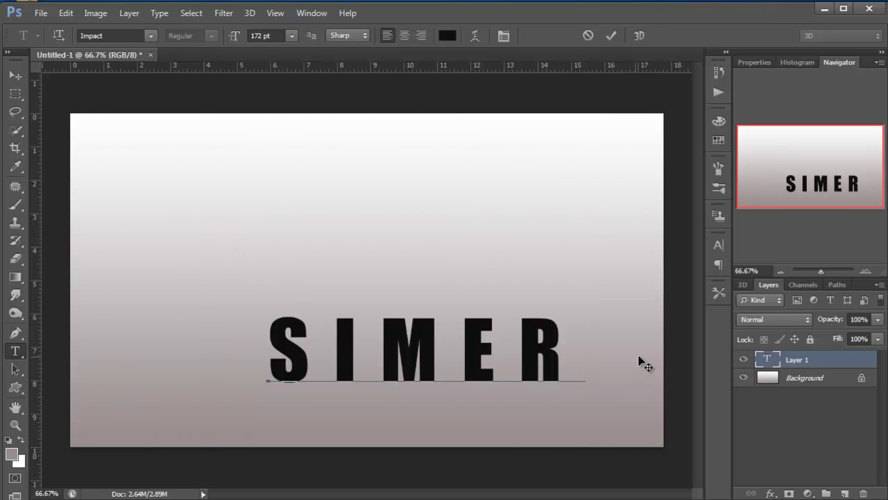
drag(639, 361, 234, 325)
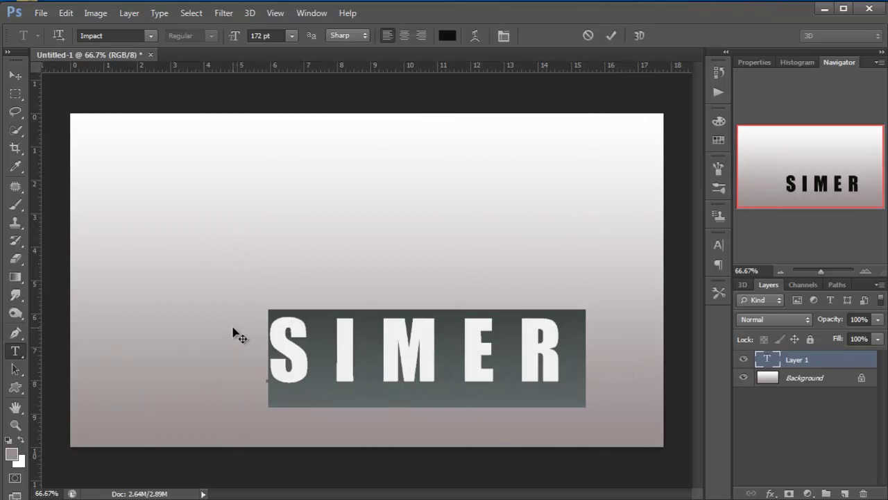
key(alt+Left)
key(alt+Left)
key(alt+Left)
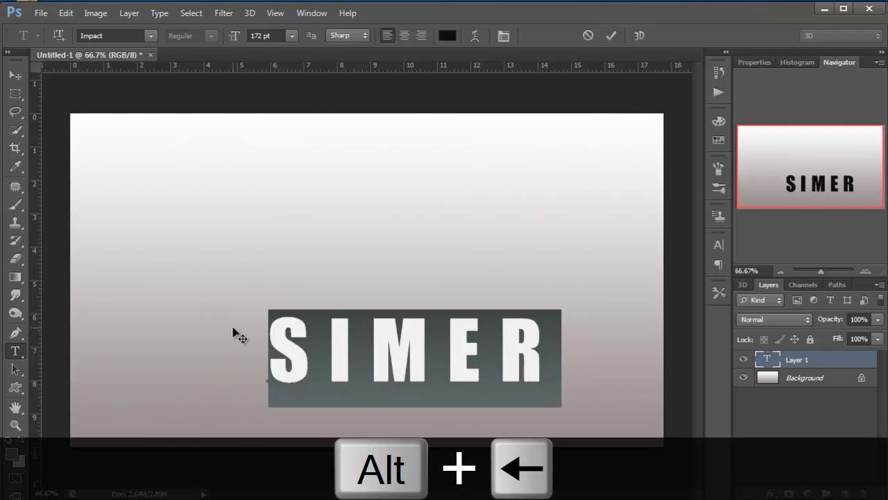
click(565, 314)
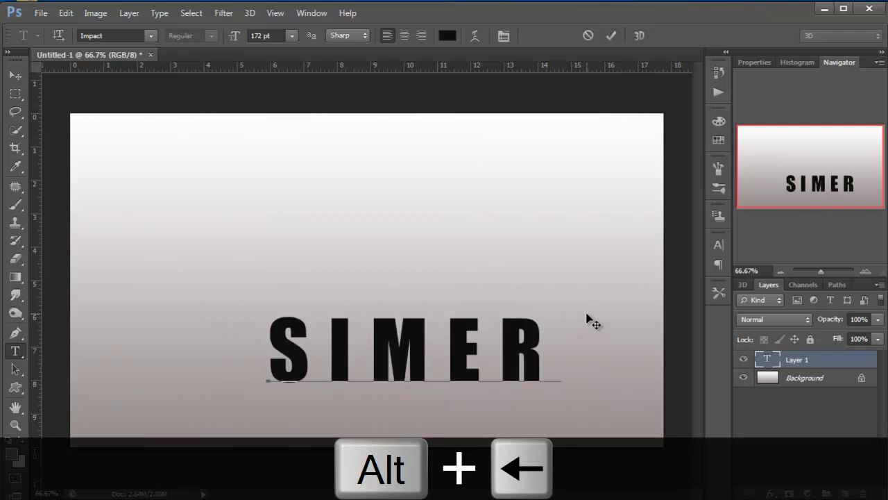
Step: Commit the text and rasterize the SIMER type layer
click(813, 359)
right_click(815, 360)
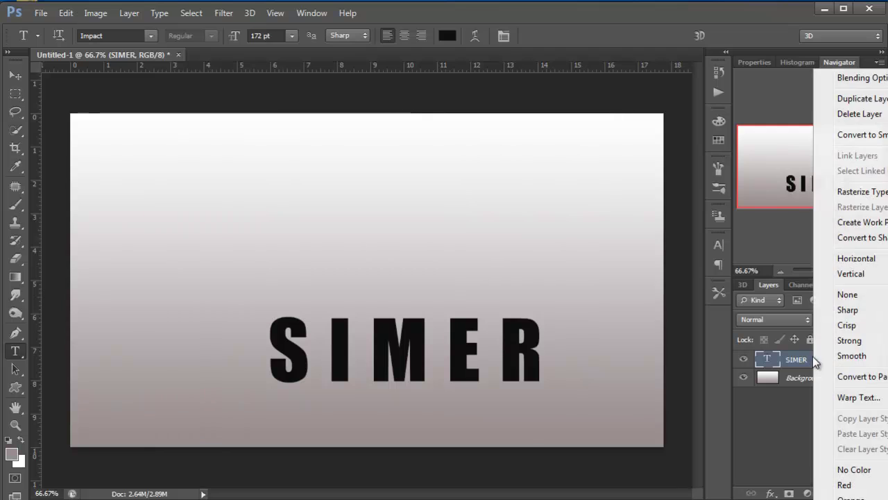
click(845, 193)
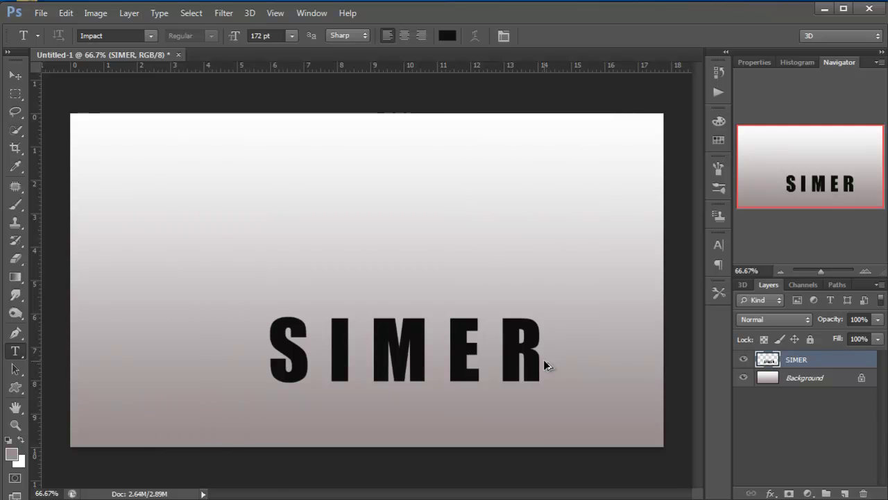
key(ctrl+alt+Left)
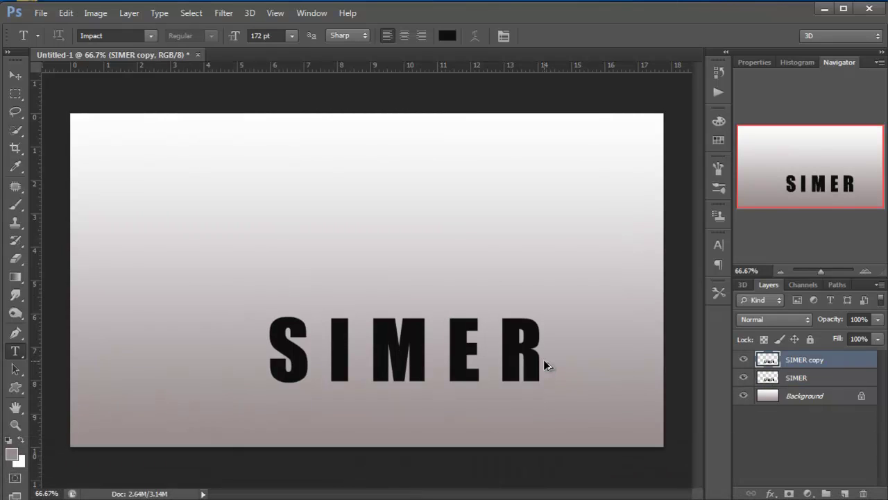
key(ctrl+alt+Up)
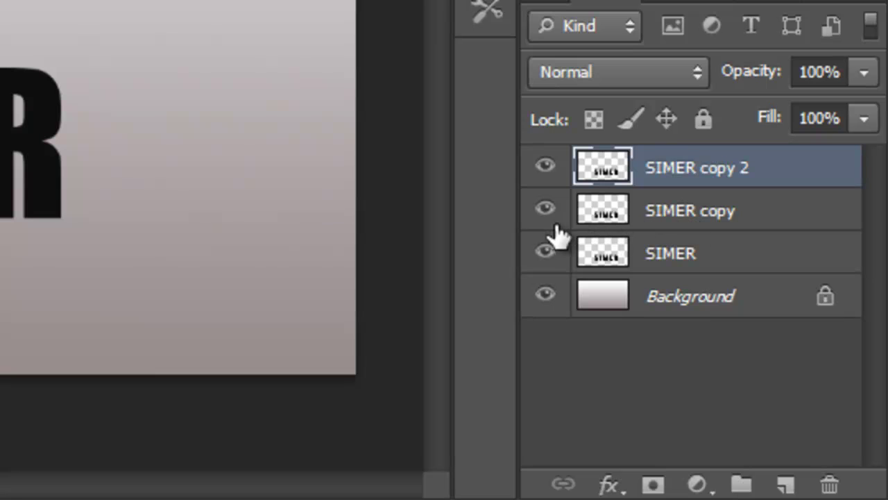
click(546, 252)
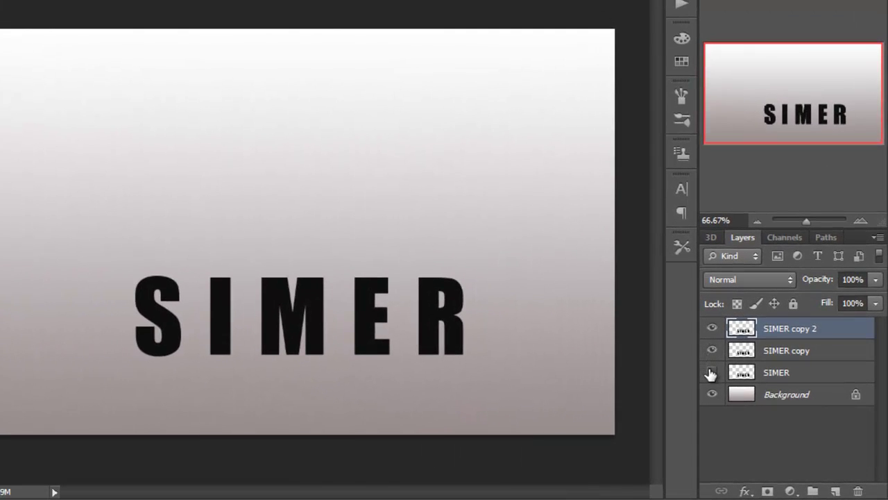
click(712, 372)
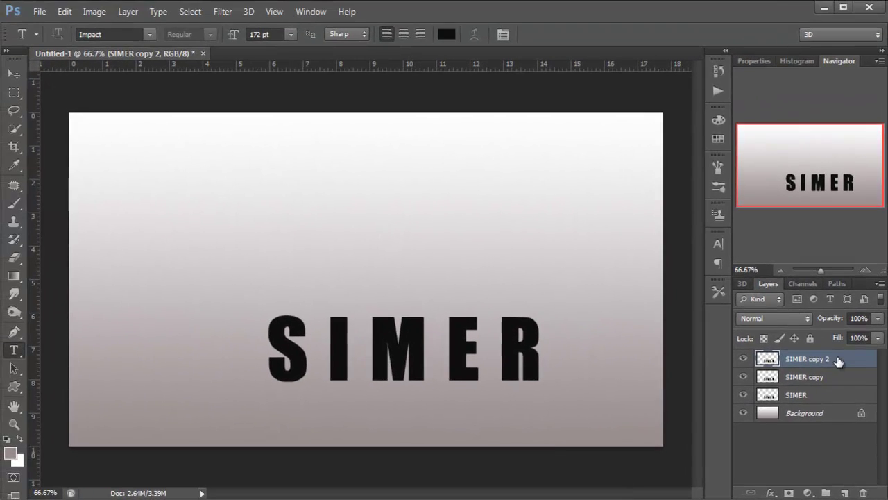
drag(829, 340, 860, 491)
drag(837, 358, 863, 491)
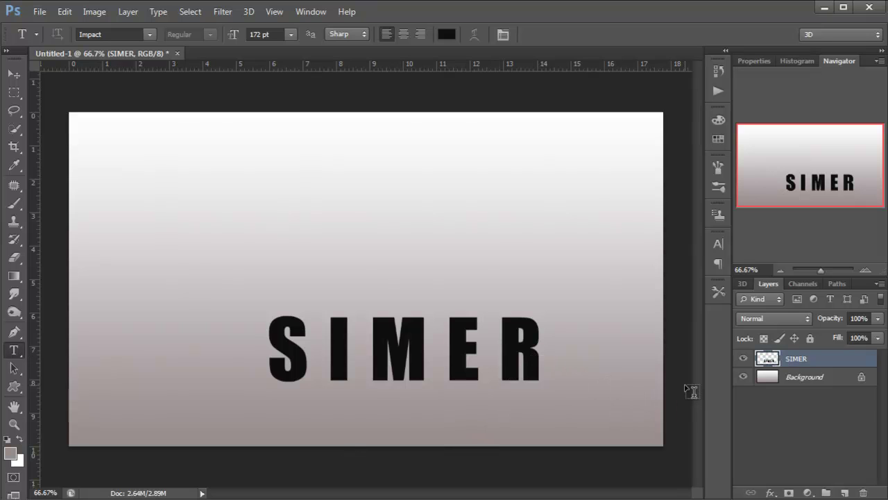
Step: Duplicate the SIMER layer repeatedly, nudging the copies alternately left and up, until 48 copies form an extruded block behind the letters
key(ctrl+alt+Left)
key(ctrl+alt+Left)
key(ctrl+alt+Left)
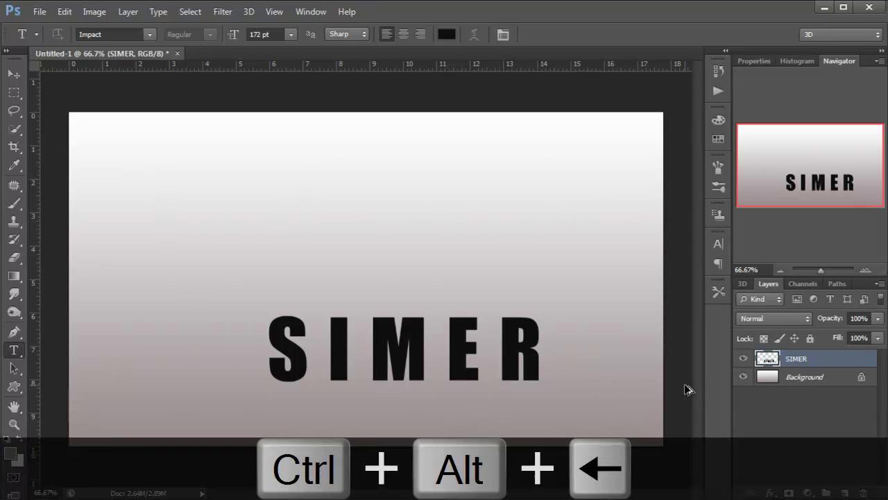
key(ctrl+alt+Up)
key(ctrl+alt+Left)
key(ctrl+alt+Left)
key(ctrl+alt+Up)
key(ctrl+alt+Left)
key(ctrl+alt+Up)
key(ctrl+alt+Left)
key(ctrl+alt+Up)
key(ctrl+alt+Left)
key(ctrl+alt+Up)
key(ctrl+alt+Left)
key(ctrl+alt+Up)
key(ctrl+alt+Up)
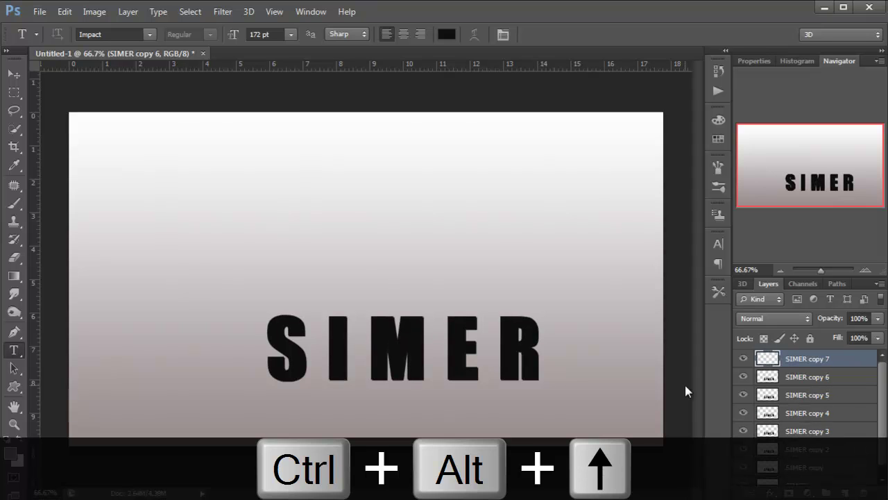
key(ctrl+alt+Left)
key(ctrl+alt+Up)
key(ctrl+alt+Left)
key(ctrl+alt+Up)
key(ctrl+alt+Left)
key(ctrl+alt+Up)
key(ctrl+alt+Left)
key(ctrl+alt+Up)
key(ctrl+alt+Left)
key(ctrl+alt+Up)
key(ctrl+alt+Up)
key(ctrl+alt+Left)
key(ctrl+alt+Up)
key(ctrl+alt+Left)
key(ctrl+alt+Up)
key(ctrl+alt+Left)
key(ctrl+alt+Up)
key(ctrl+alt+Left)
key(ctrl+alt+Up)
key(ctrl+alt+Left)
key(ctrl+alt+Up)
key(ctrl+alt+Left)
key(ctrl+alt+Up)
key(ctrl+alt+Left)
key(ctrl+alt+Up)
key(ctrl+alt+Left)
key(ctrl+alt+Up)
key(ctrl+alt+Left)
key(ctrl+alt+Up)
key(ctrl+alt+Left)
key(ctrl+alt+Up)
key(ctrl+alt+Up)
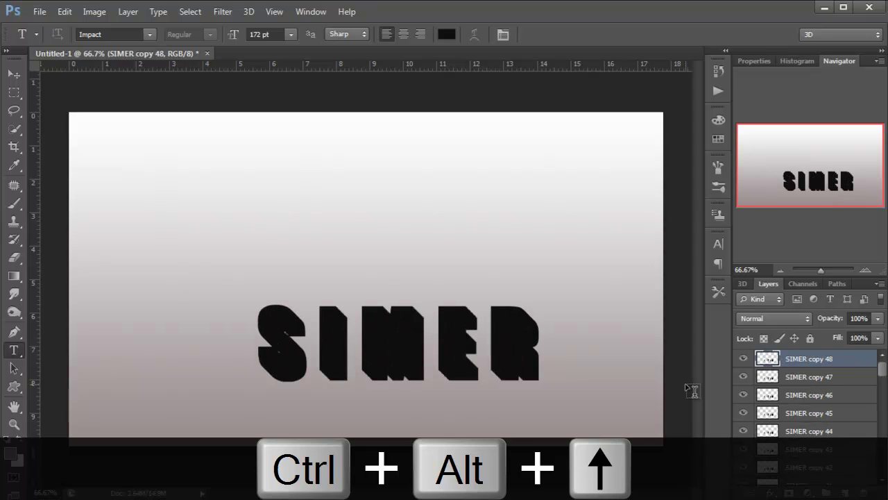
Step: Select all SIMER layers below the topmost copy, leaving out the Background, and merge them into one layer
mouse_move(876, 360)
mouse_down()
mouse_move(876, 479)
mouse_move(885, 467)
mouse_move(883, 363)
mouse_up()
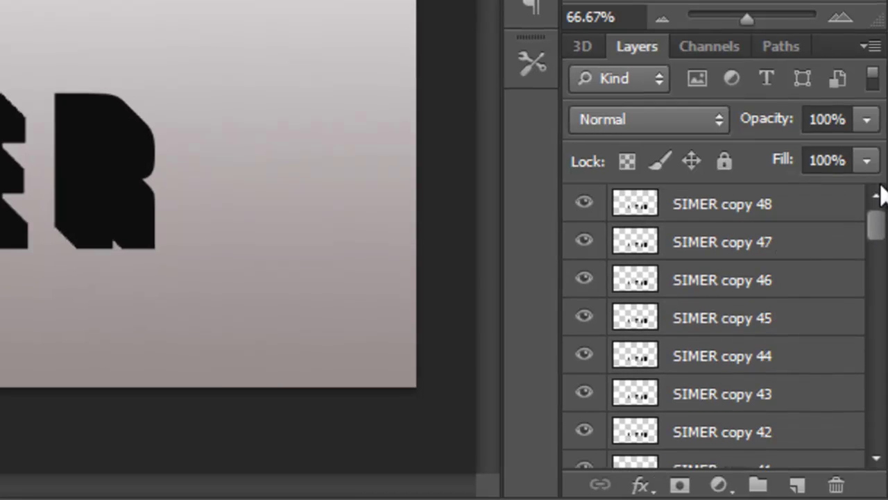
shift+click(700, 255)
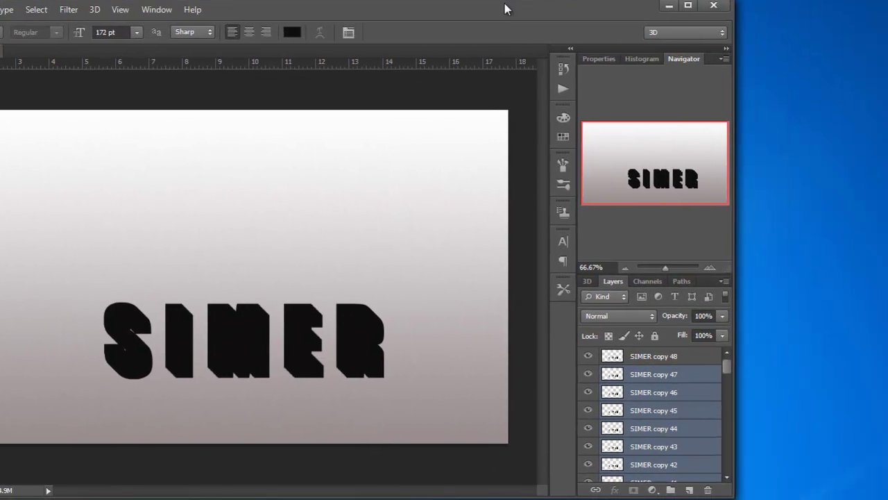
click(699, 278)
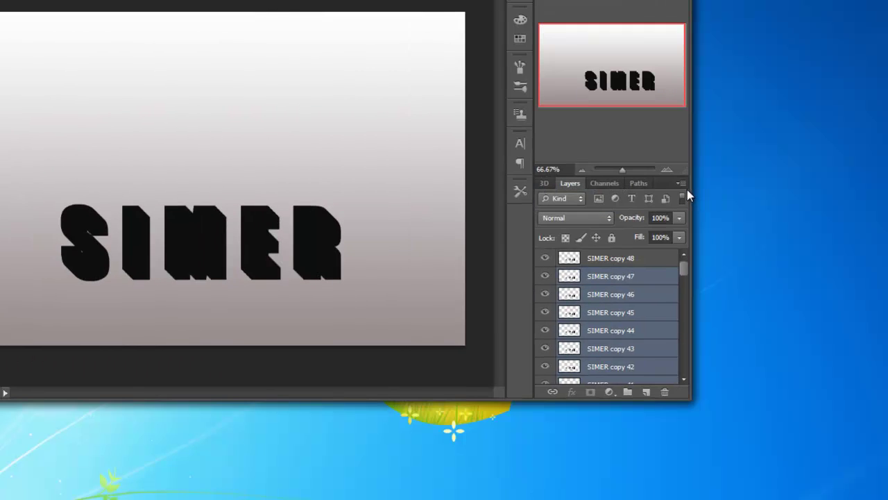
click(681, 183)
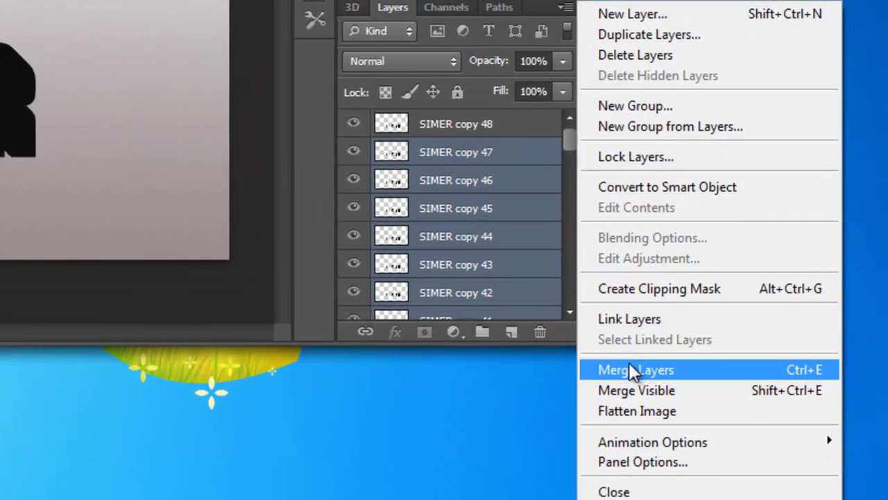
click(628, 368)
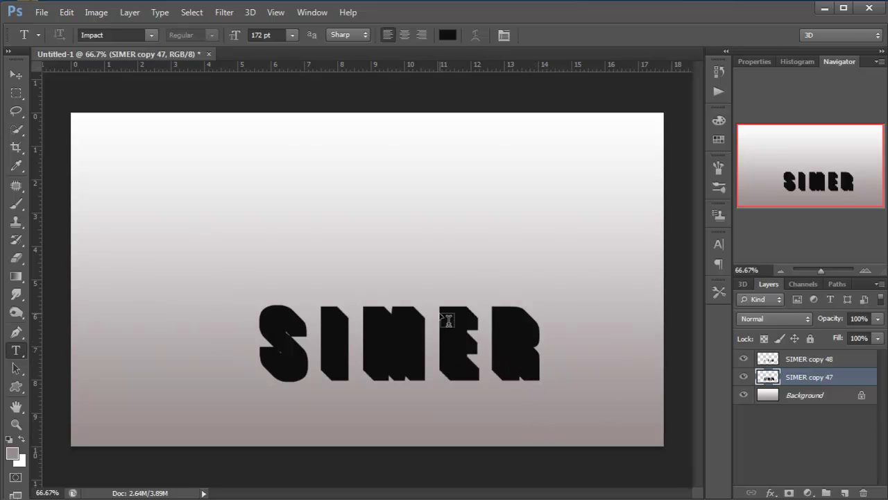
Step: Add a Gradient Overlay layer style to the topmost layer, SIMER copy 48
click(802, 361)
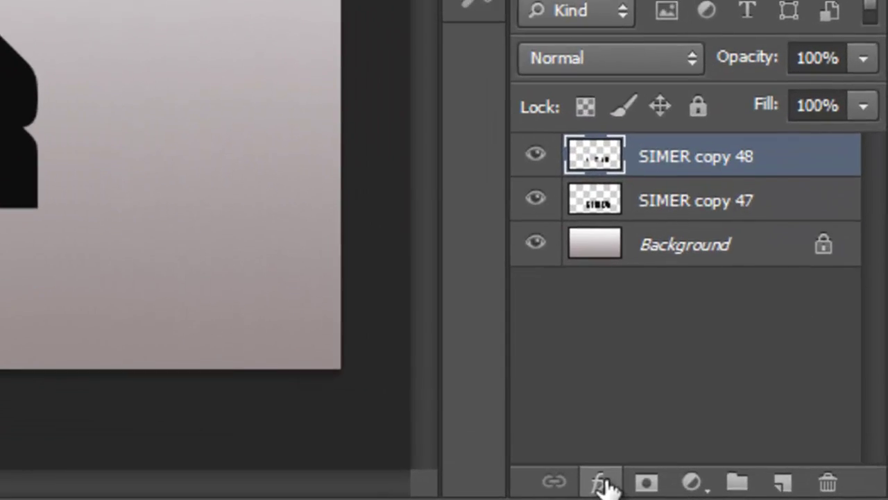
click(771, 493)
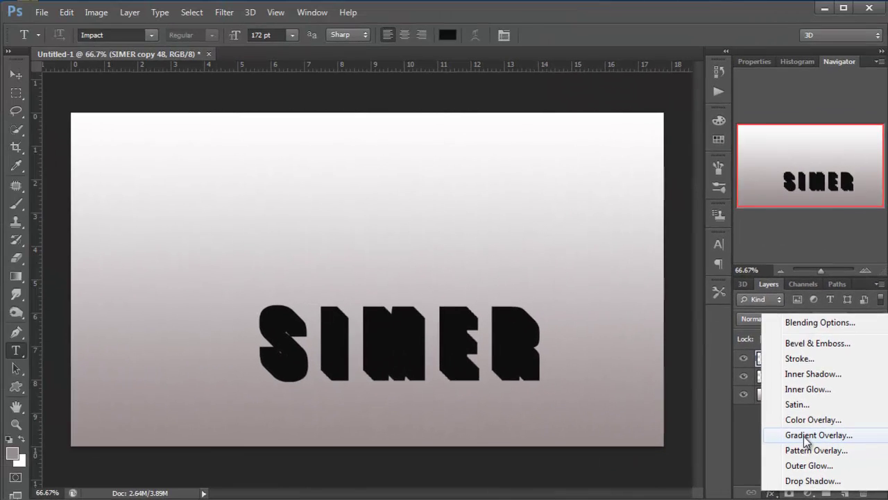
click(717, 340)
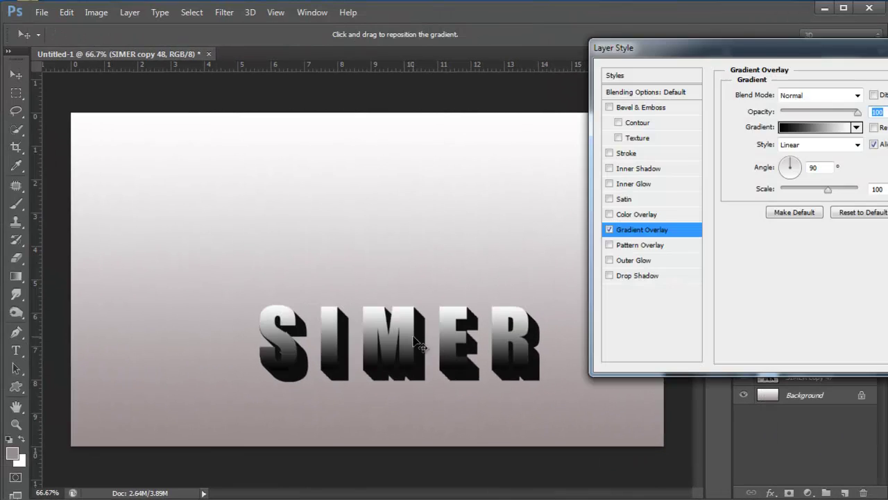
Step: Open the overlay gradient for editing and change its black starting stop to a bright cyan with hue 184
click(857, 128)
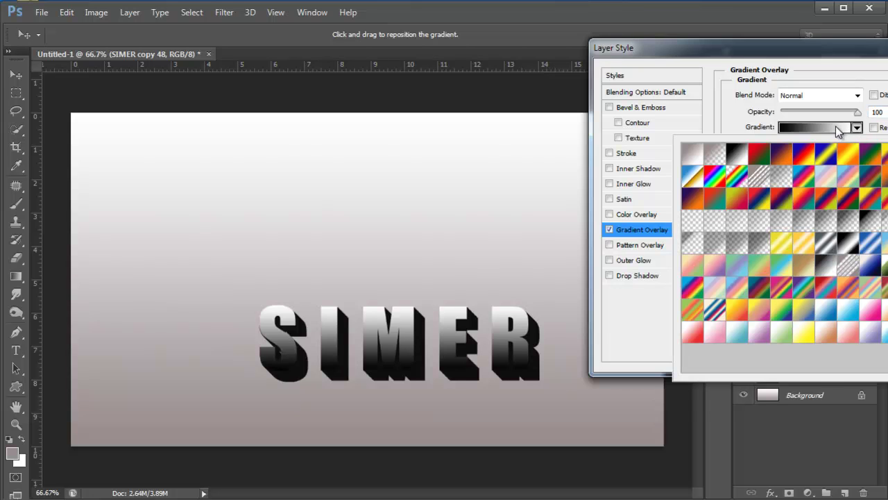
click(840, 129)
drag(613, 77, 868, 85)
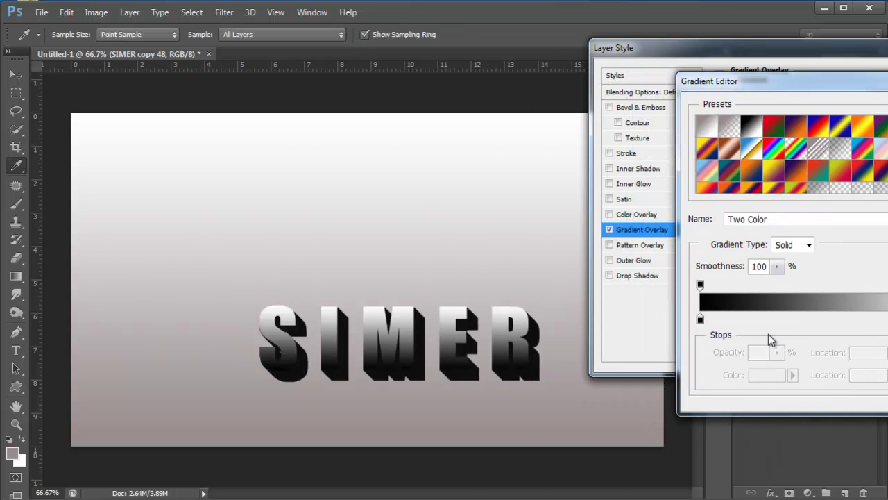
click(700, 320)
double_click(700, 320)
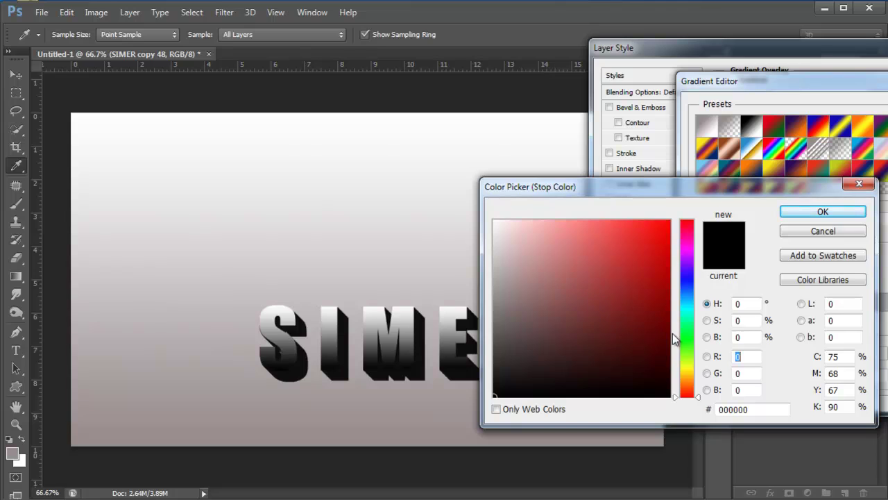
click(688, 314)
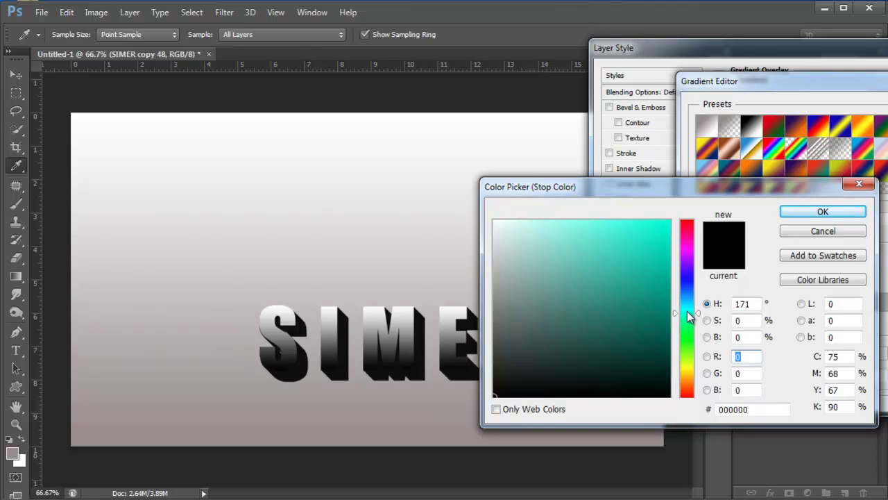
drag(689, 316, 692, 306)
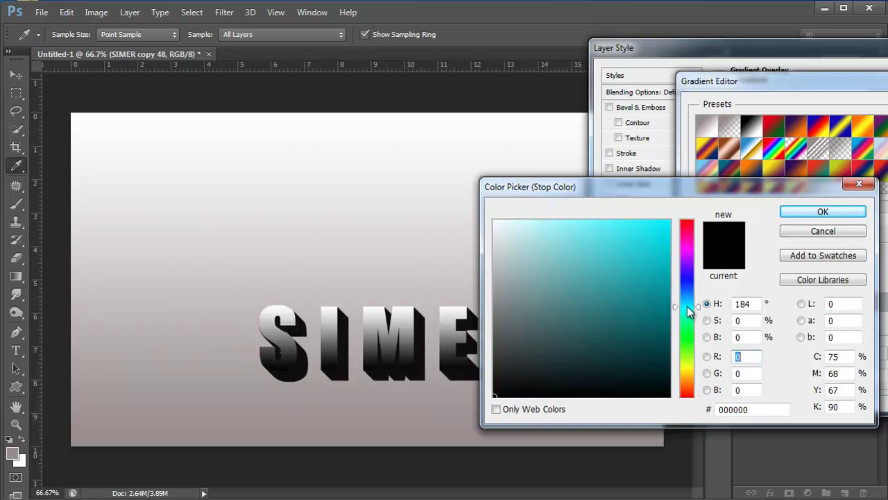
click(612, 229)
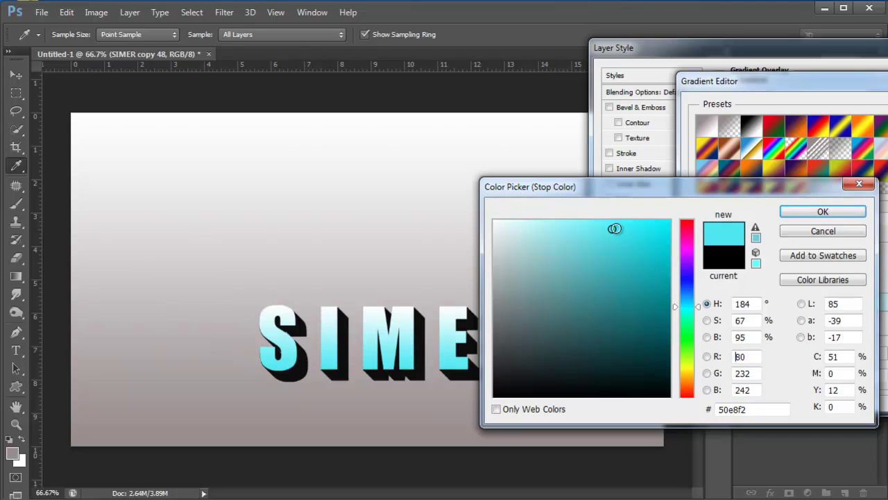
drag(621, 229, 628, 229)
key(Return)
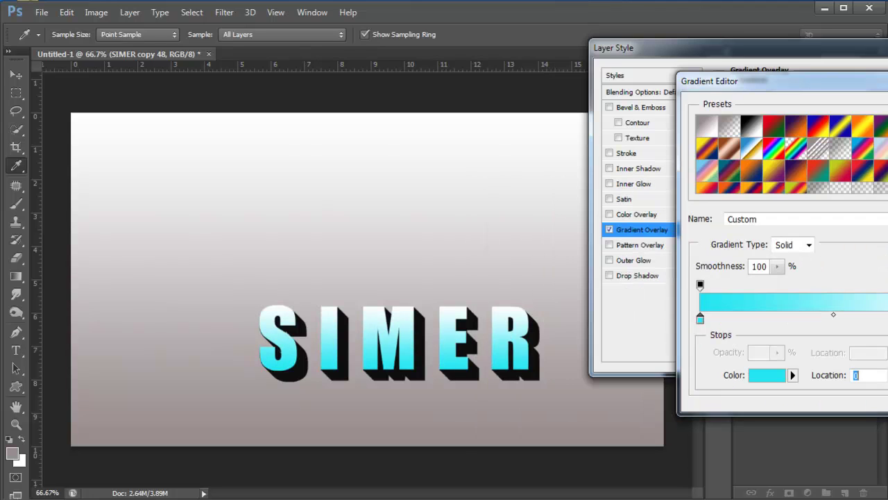
Step: Recolor the gradient's white end stop to a bright blue with hue 212 and accept the edited gradient
click(886, 318)
click(766, 375)
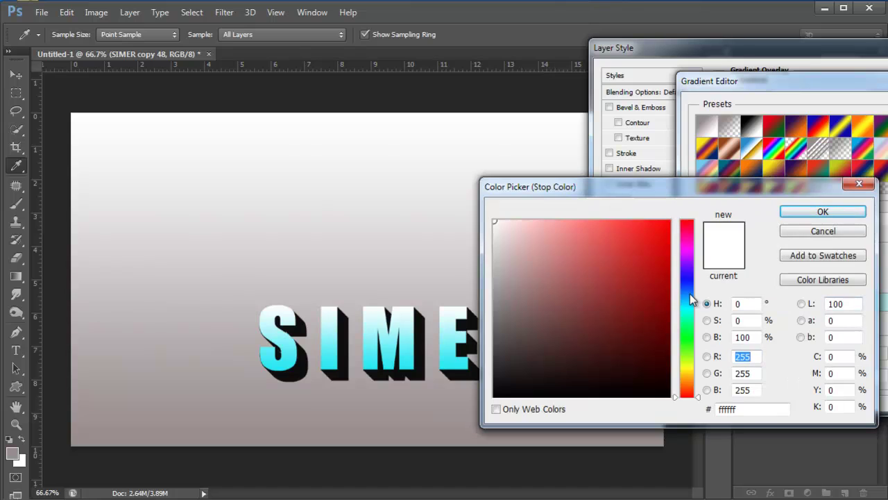
click(687, 293)
drag(653, 257, 639, 229)
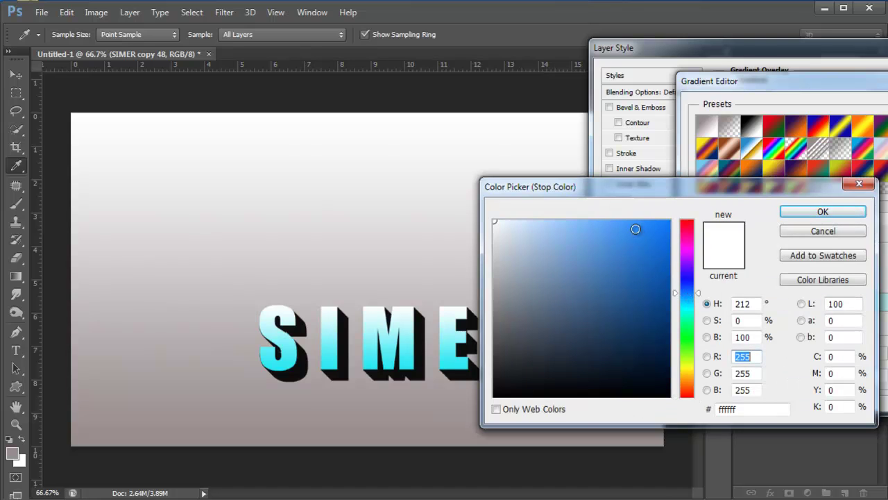
key(Return)
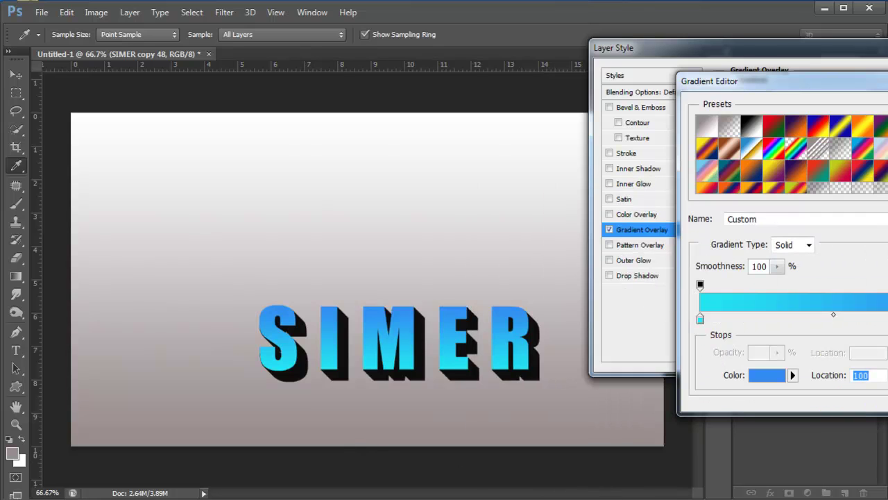
key(Return)
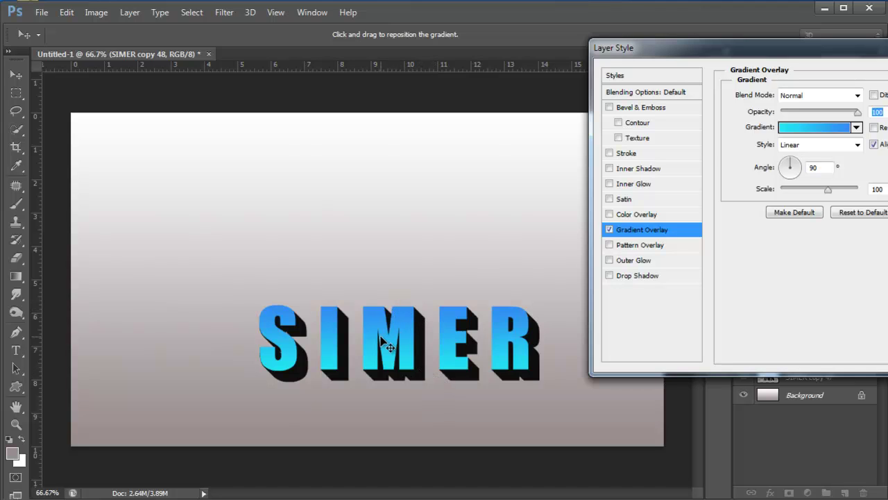
Step: Add a 3 px black outside Stroke and a pale cyan 5 px Inner Glow at 75% opacity, and apply the layer style
click(624, 153)
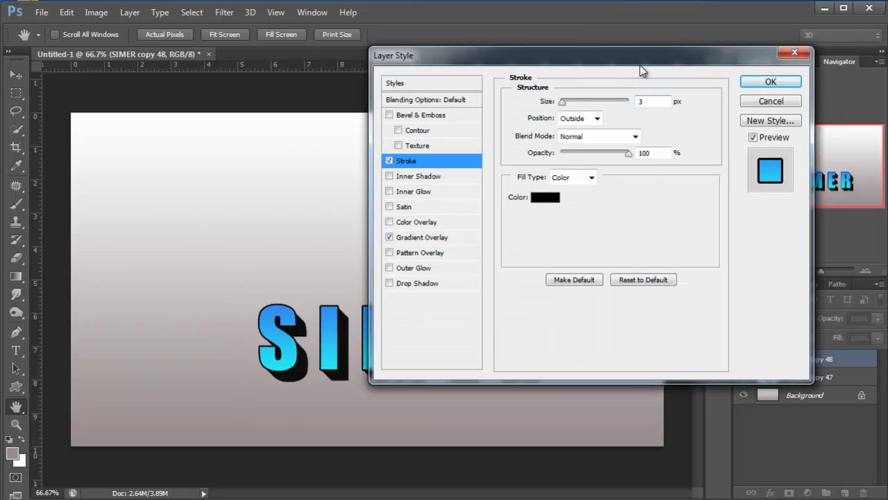
drag(641, 50, 839, 46)
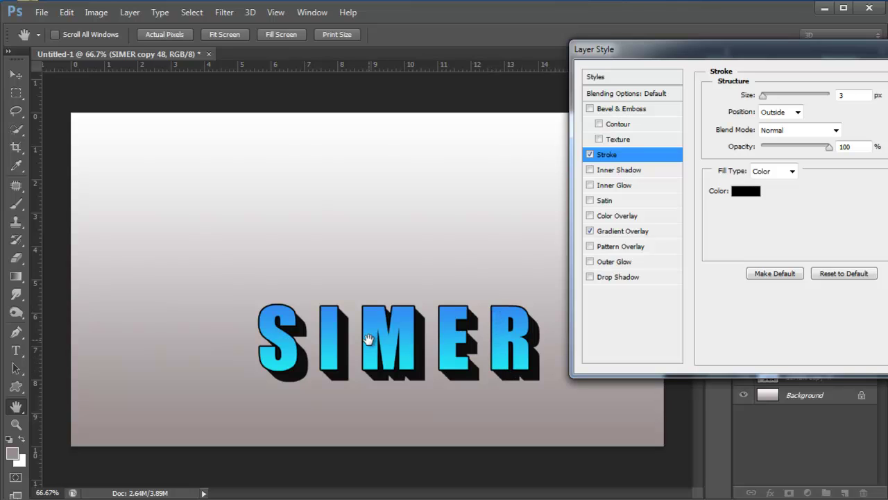
click(609, 184)
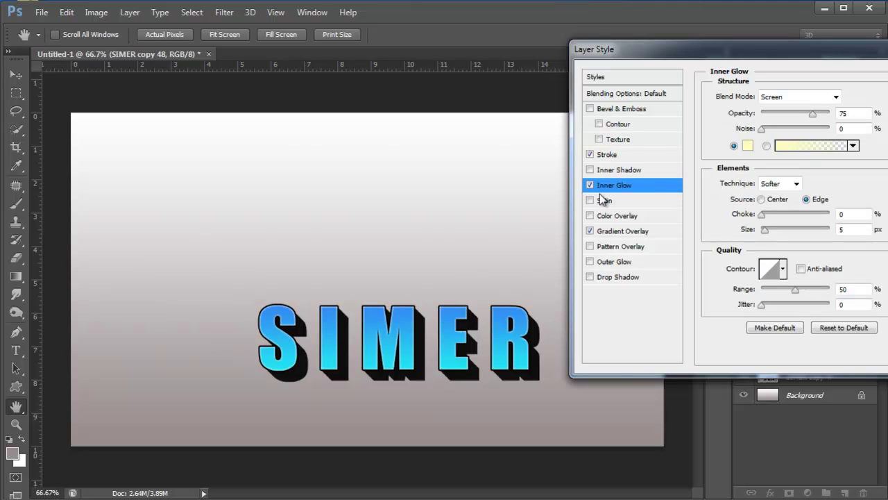
click(590, 185)
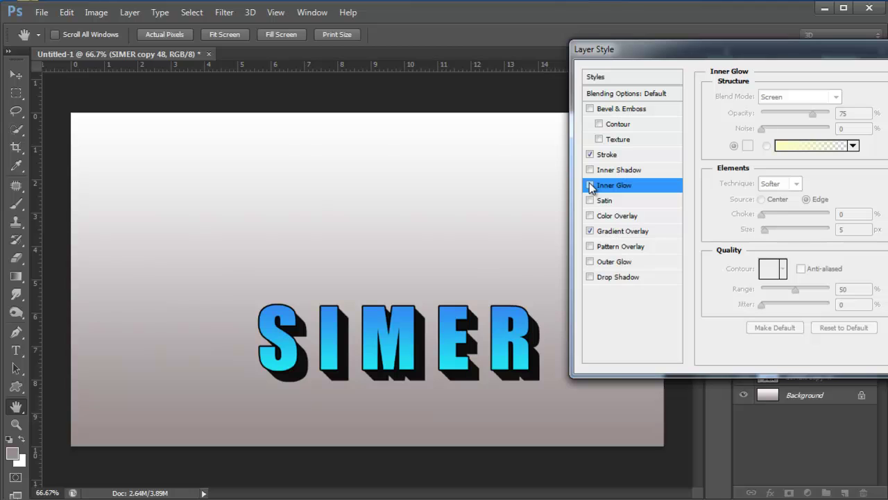
click(590, 185)
click(590, 185)
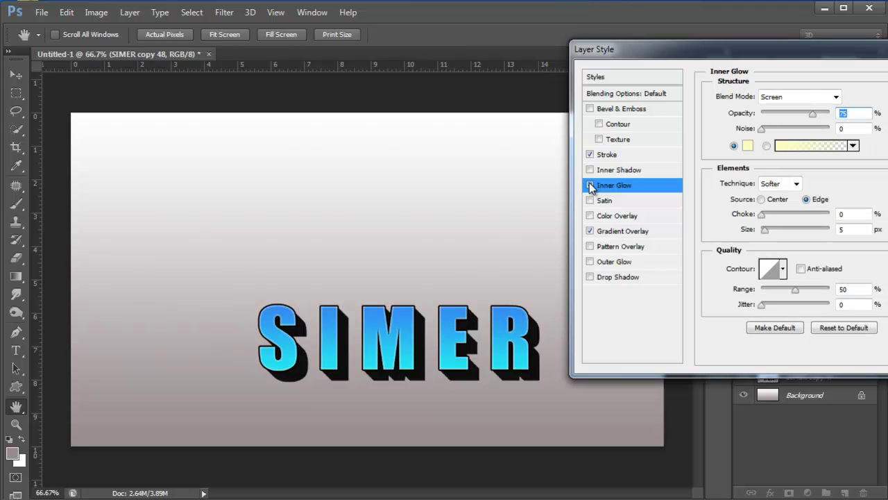
click(590, 185)
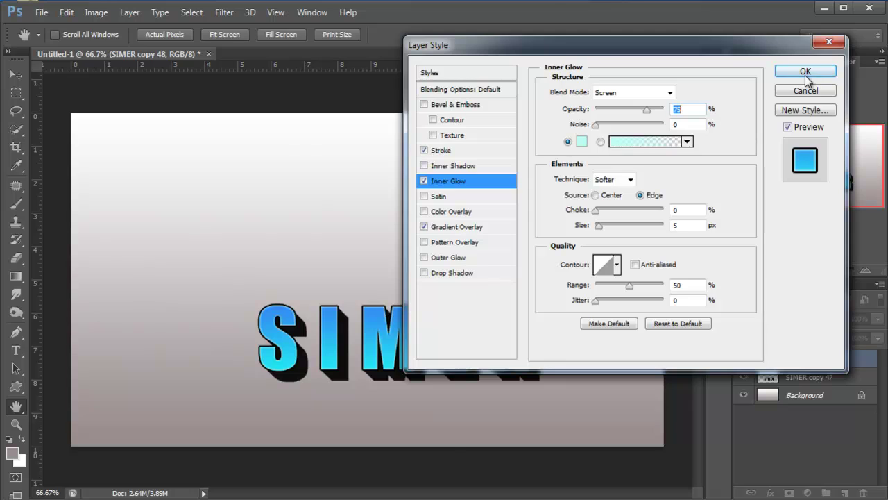
click(802, 72)
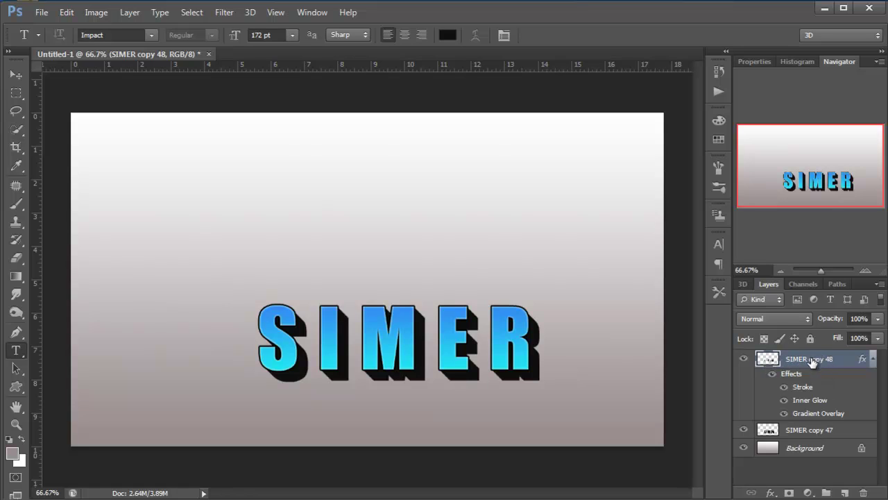
Step: Merge SIMER copy 48 and SIMER copy 47 into one layer and move the text to the middle of the canvas
ctrl+click(817, 431)
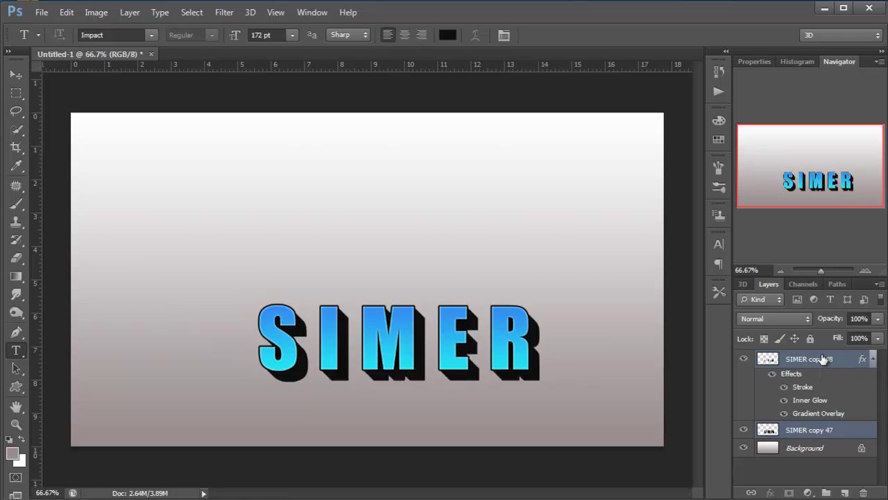
key(ctrl+e)
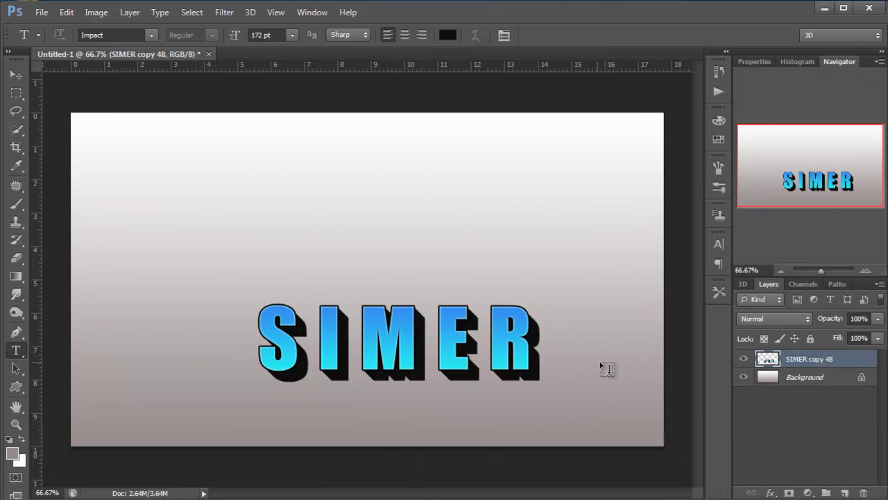
key(v)
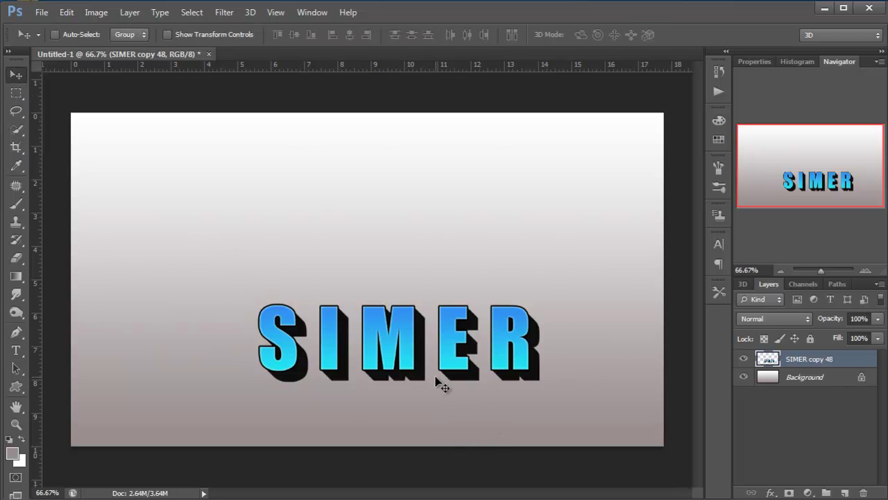
drag(437, 357, 414, 306)
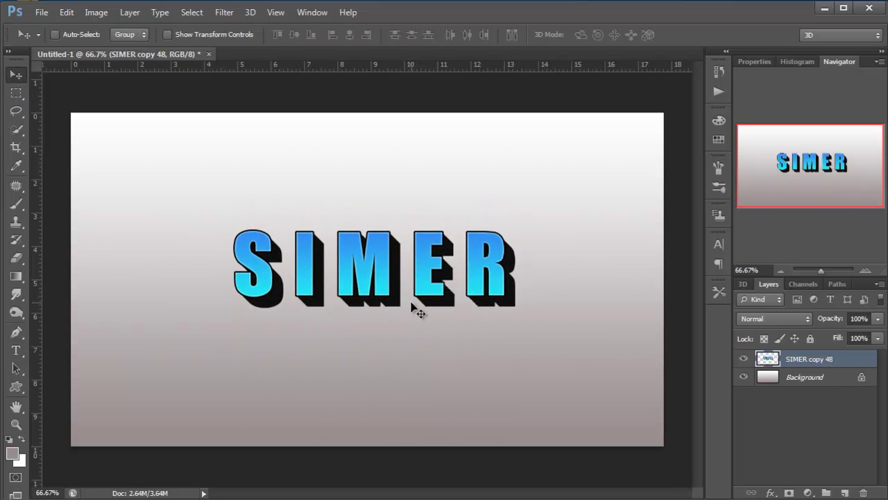
key(ctrl+t)
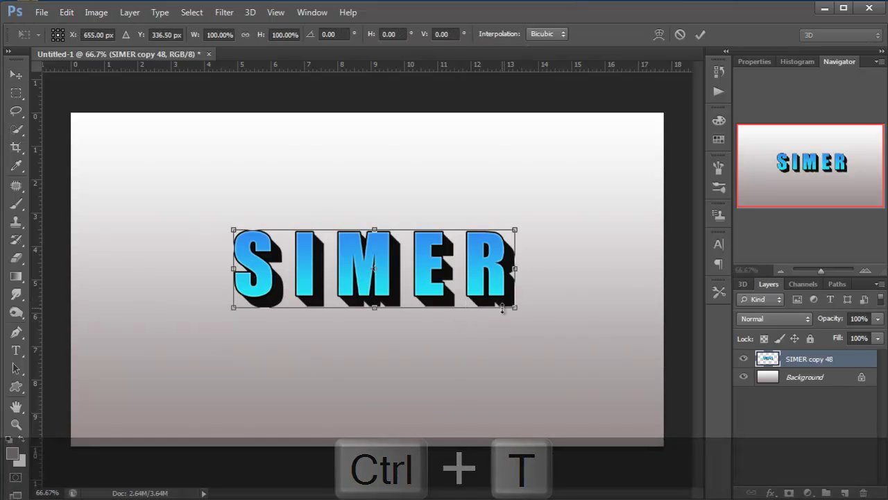
right_click(501, 300)
click(531, 295)
mouse_move(514, 306)
mouse_down()
mouse_move(521, 295)
mouse_move(519, 317)
mouse_up()
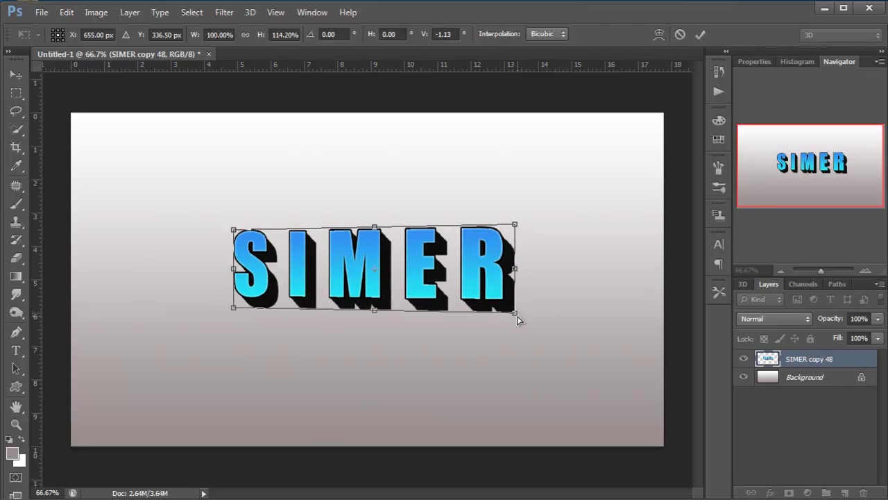
key(Return)
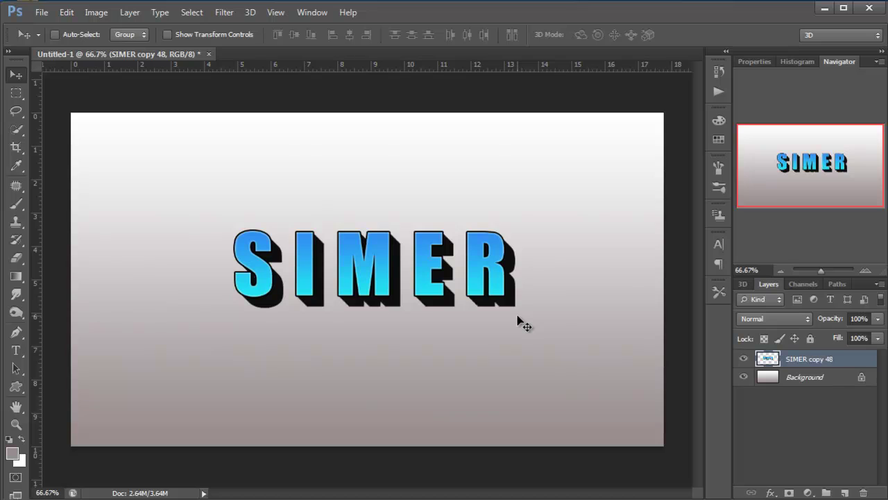
Step: Try skewing the SIMER text by raising its lower-right corner so the letters shrink toward the R, and undo the skew
key(ctrl+t)
right_click(506, 305)
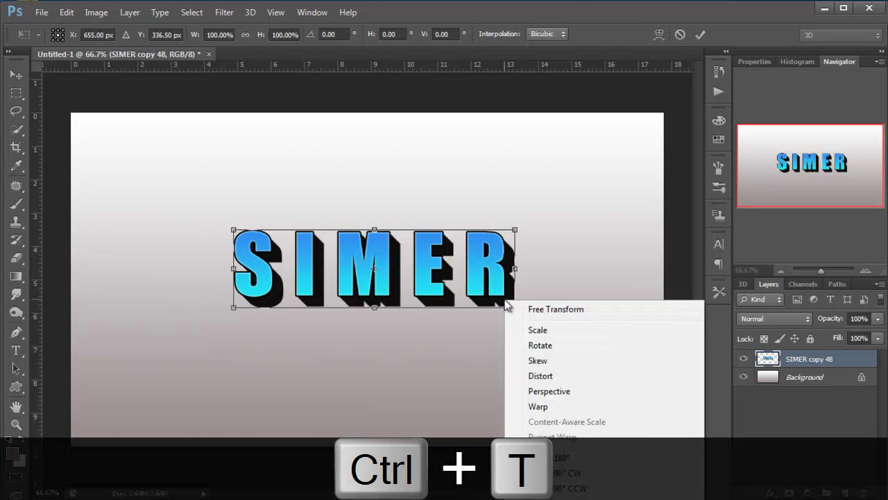
click(536, 361)
drag(518, 308, 545, 271)
key(Return)
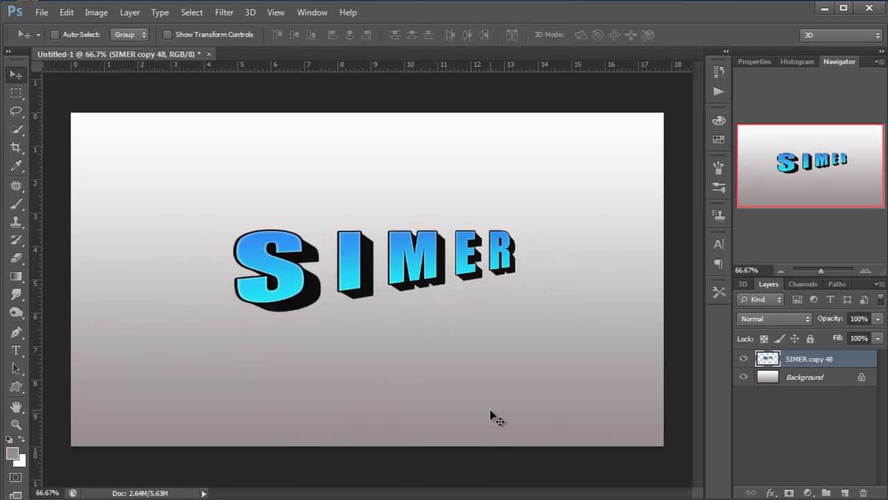
key(ctrl+z)
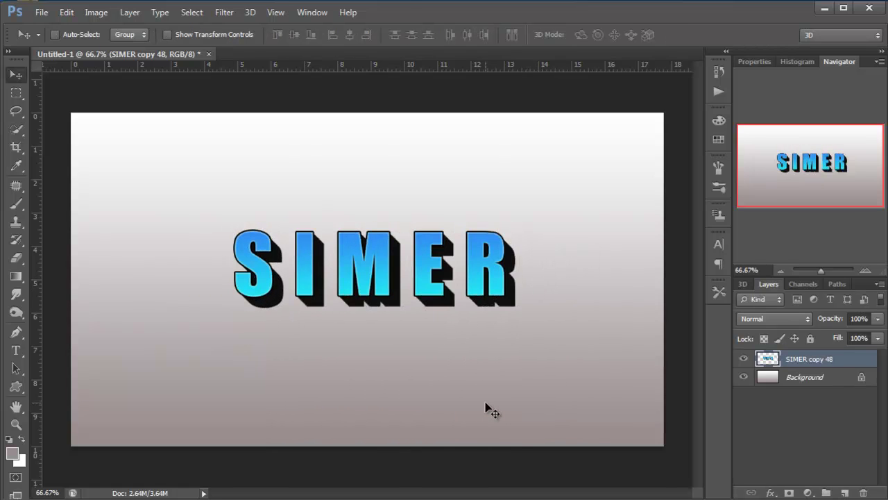
Step: Skew the SIMER text by raising its lower-left corner so the letters grow from the S toward the R
key(ctrl+t)
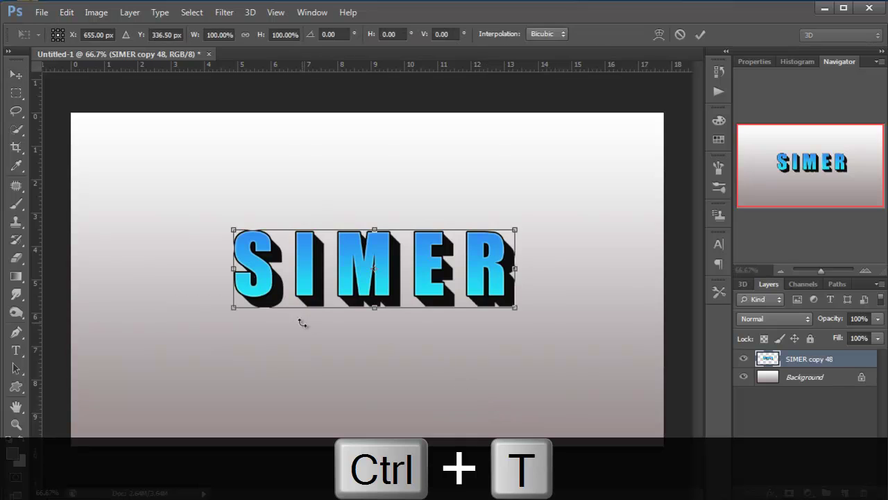
right_click(312, 292)
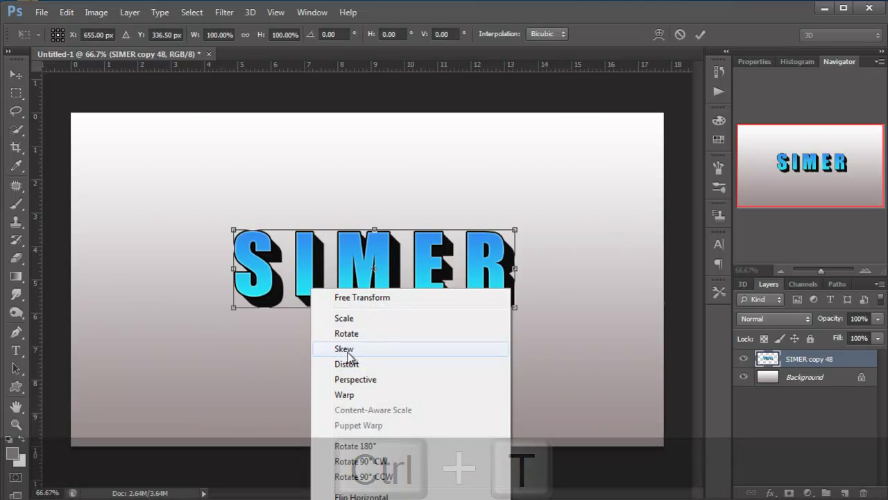
click(344, 349)
drag(235, 310, 236, 287)
key(Return)
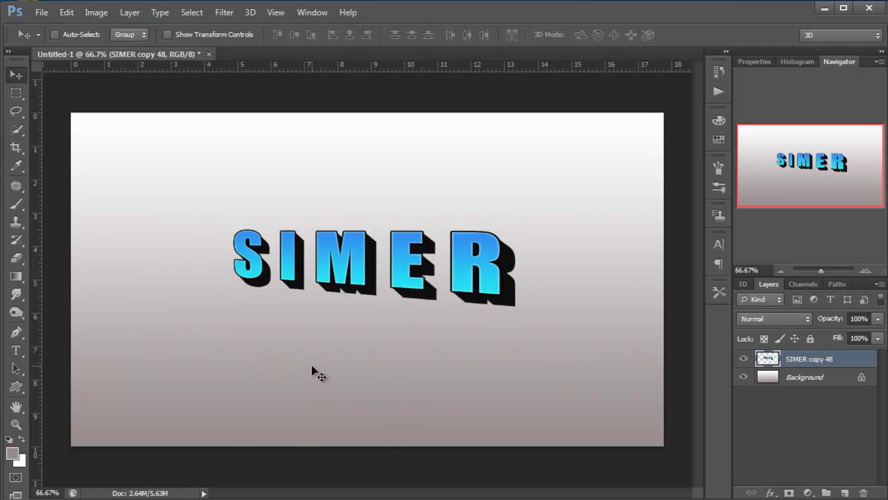